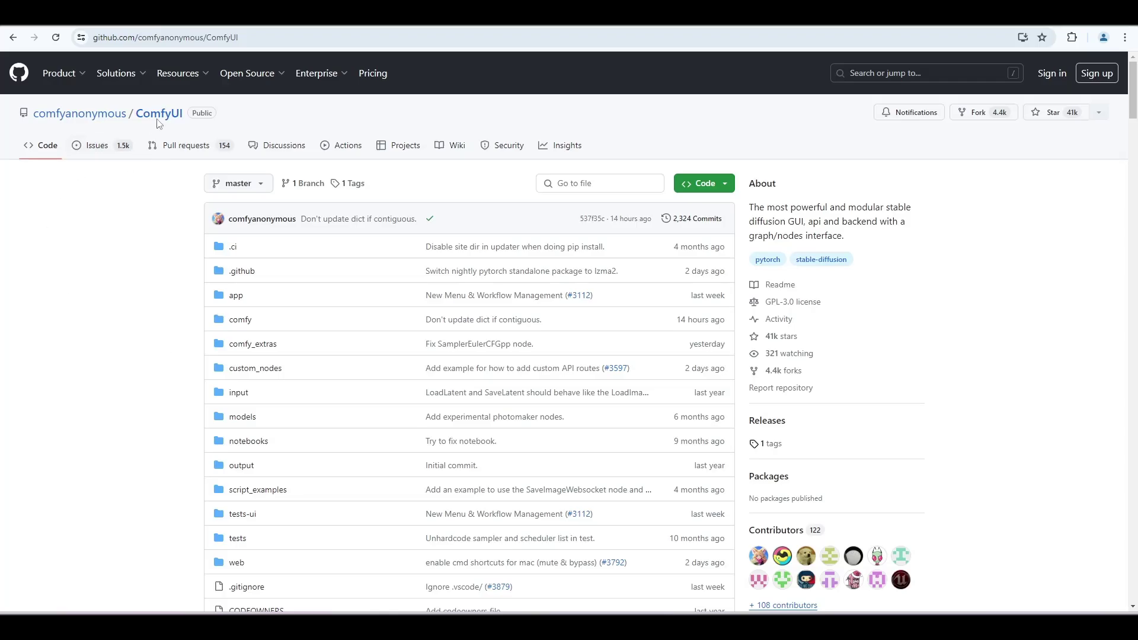
Jump to the README's Installing ComfyUI section, then launch the portable build with run_cpu.bat.
scroll(918, 247, "down", 15)
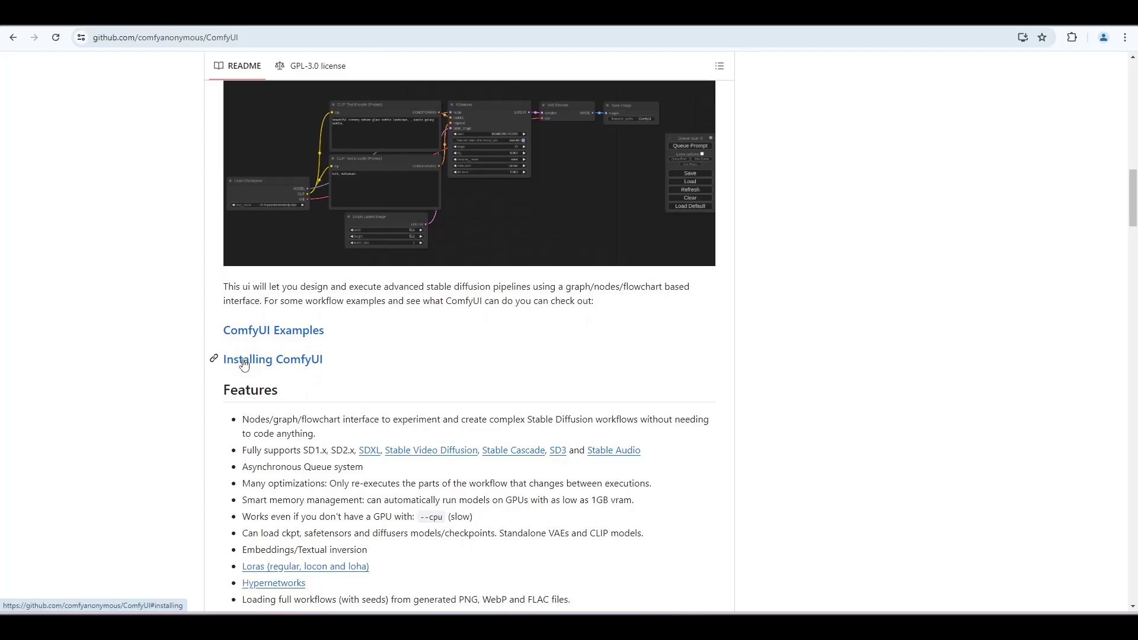
left_click(244, 362)
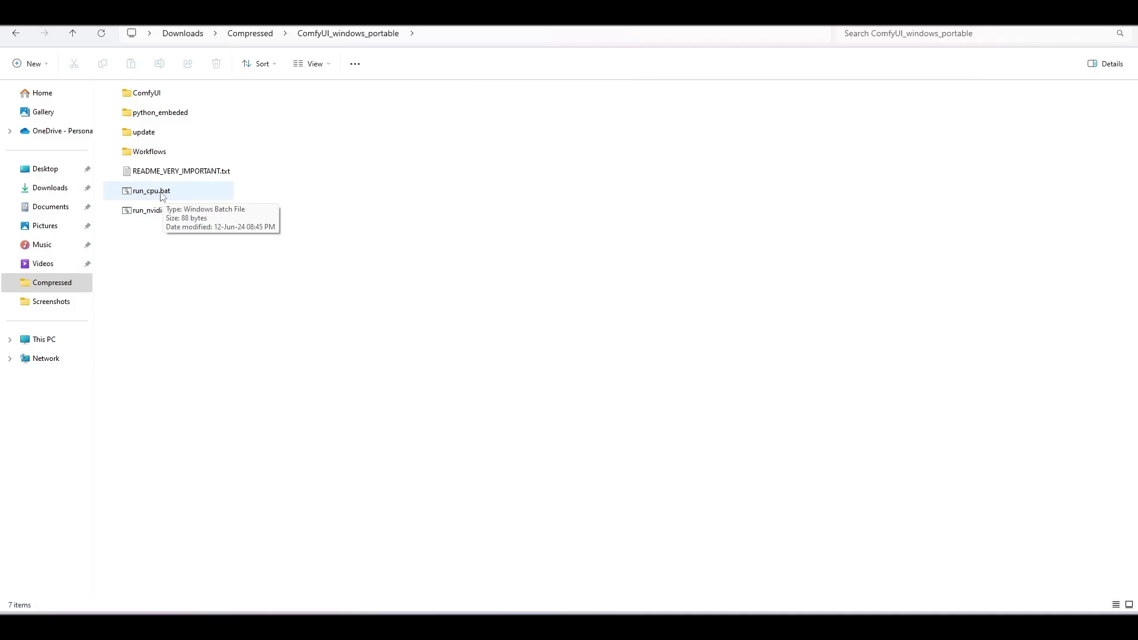
right_click(163, 192)
left_click(556, 262)
key("Return")
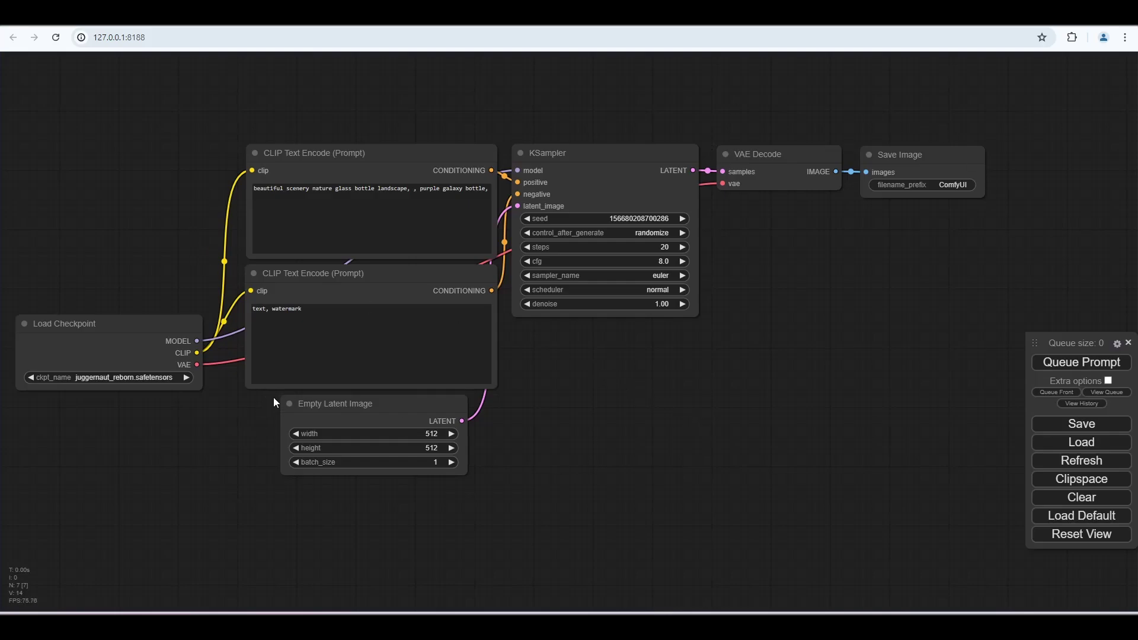
Nudge the node graph view, then return to the README's Windows install section on checkpoints.
left_click_drag(688, 388, 688, 395)
Go from the README to ComfyUI Examples' LCM page and locate the galaxy-in-a-bottle image.
key("ctrl+Tab")
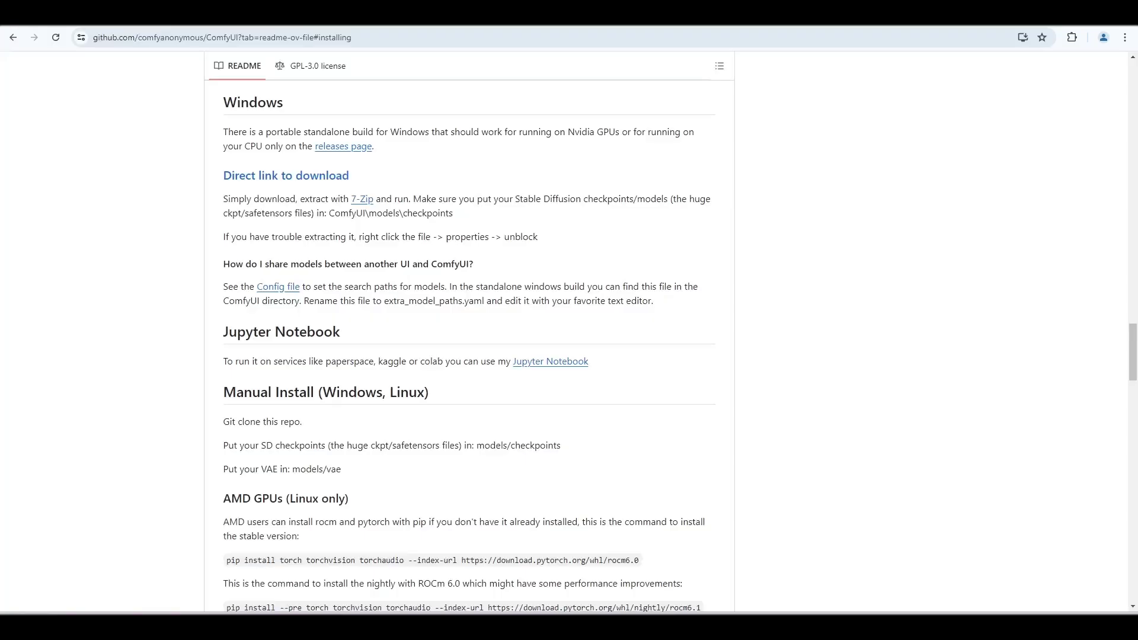
scroll(790, 301, "up", 15)
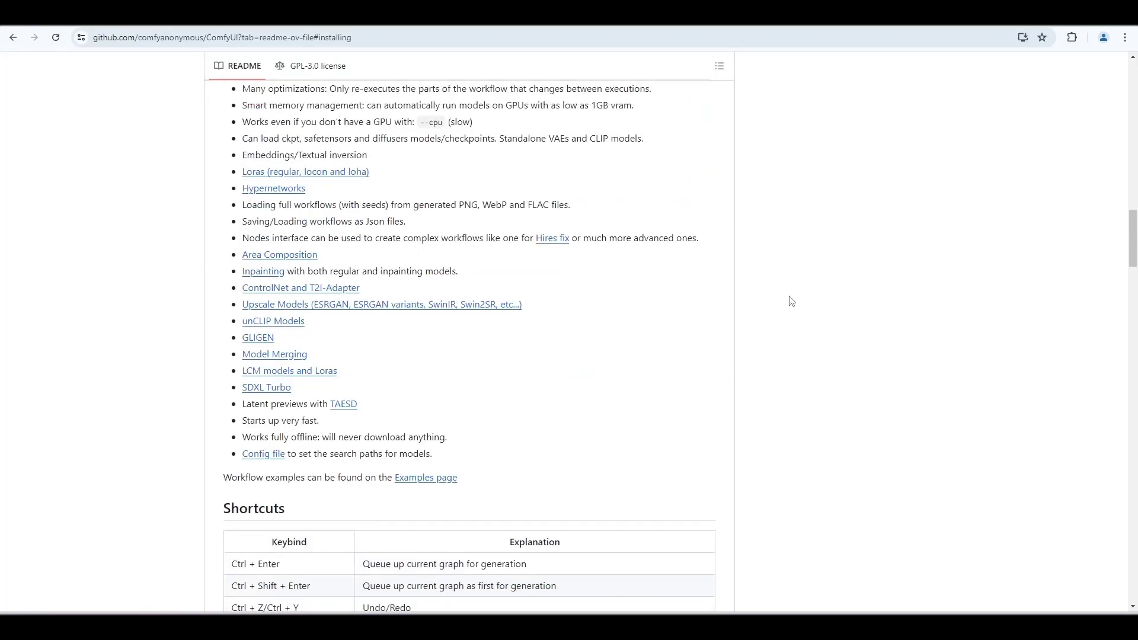
scroll(790, 301, "up", 3)
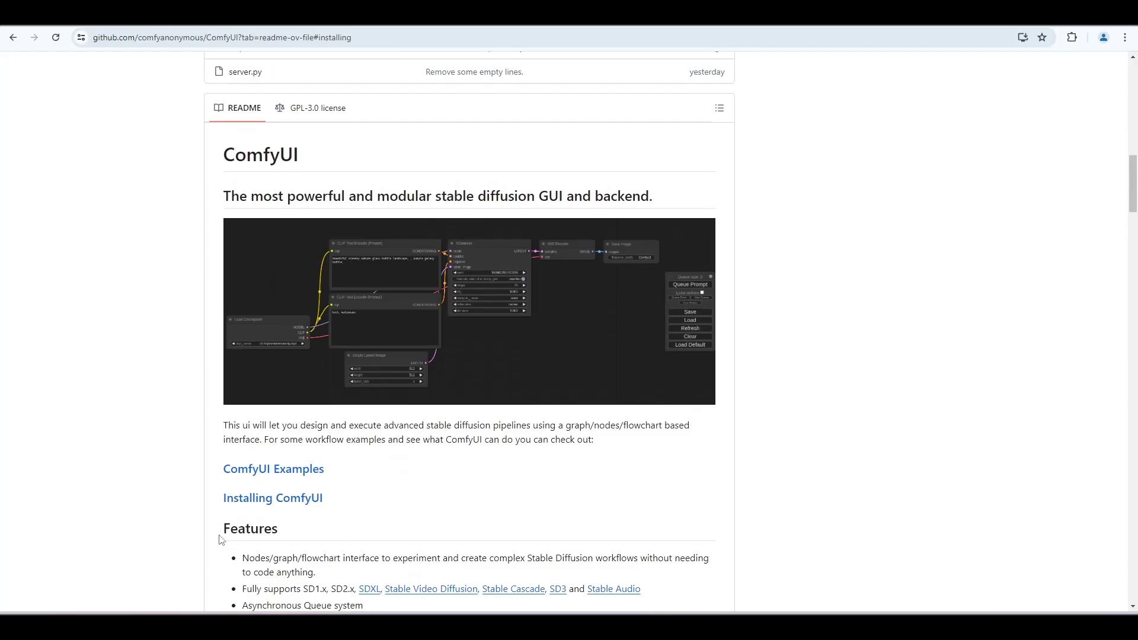
left_click(251, 471)
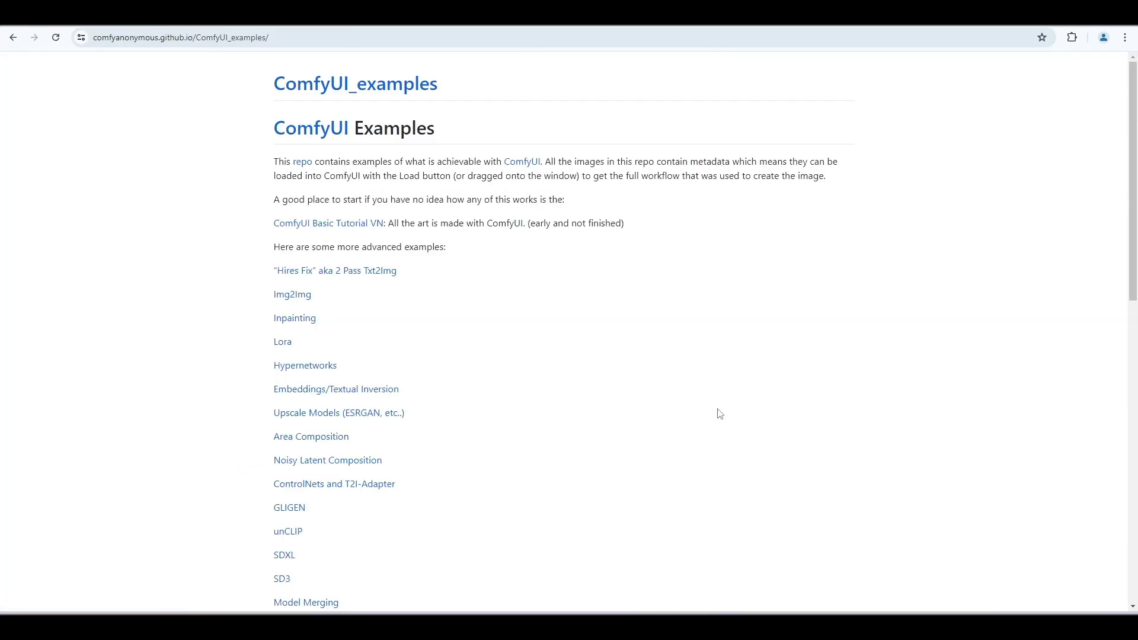
scroll(653, 394, "down", 4)
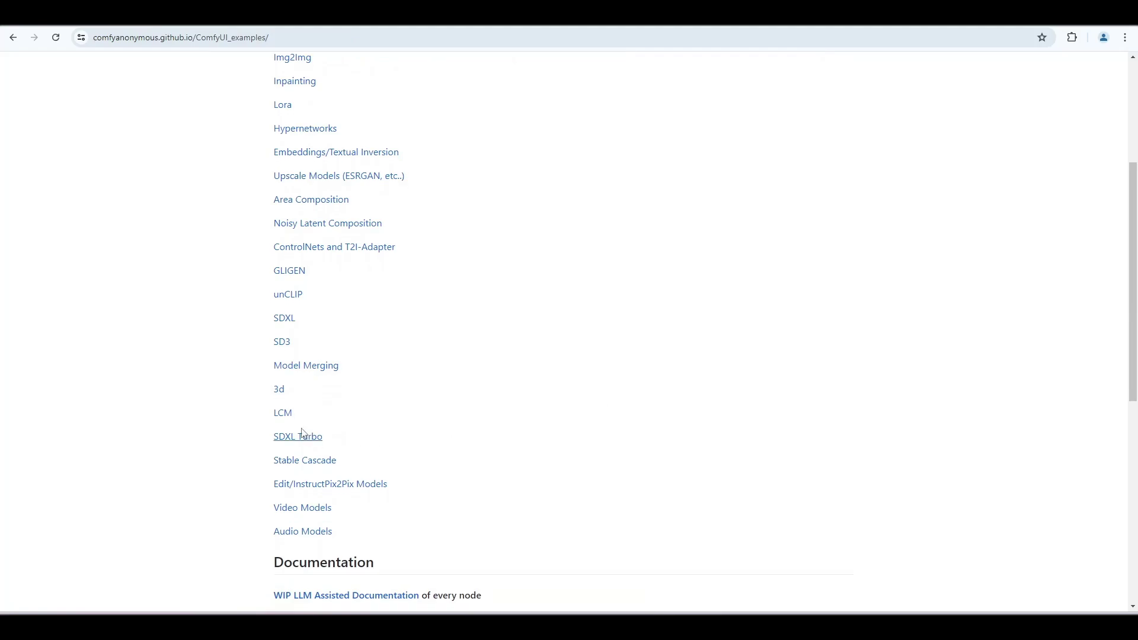
left_click(283, 414)
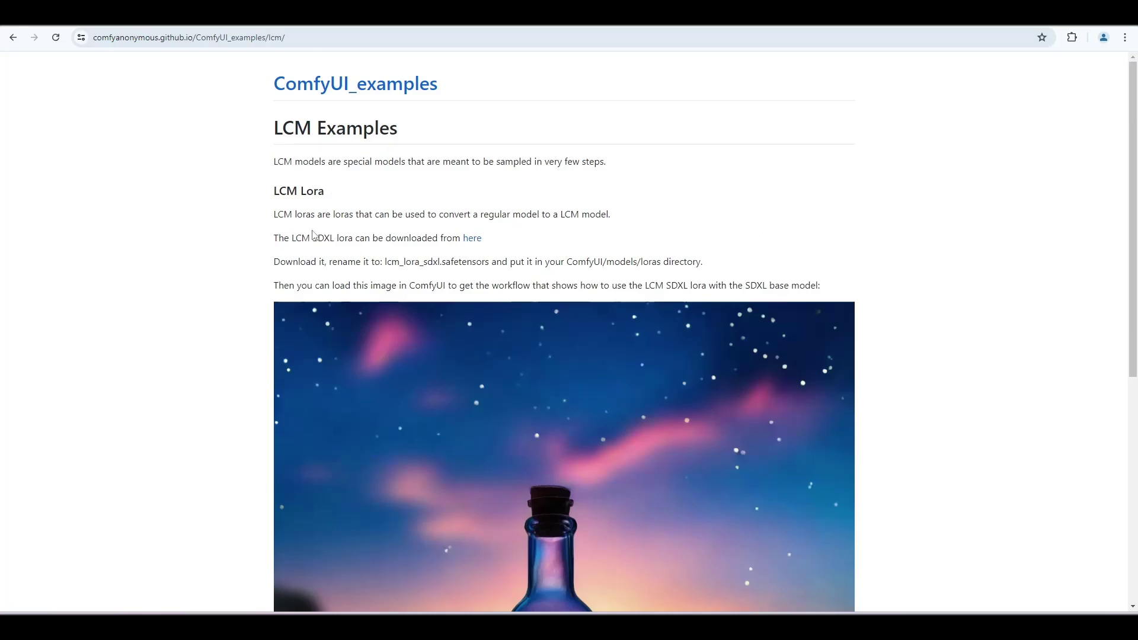
scroll(884, 452, "down", 5)
scroll(886, 454, "up", 2)
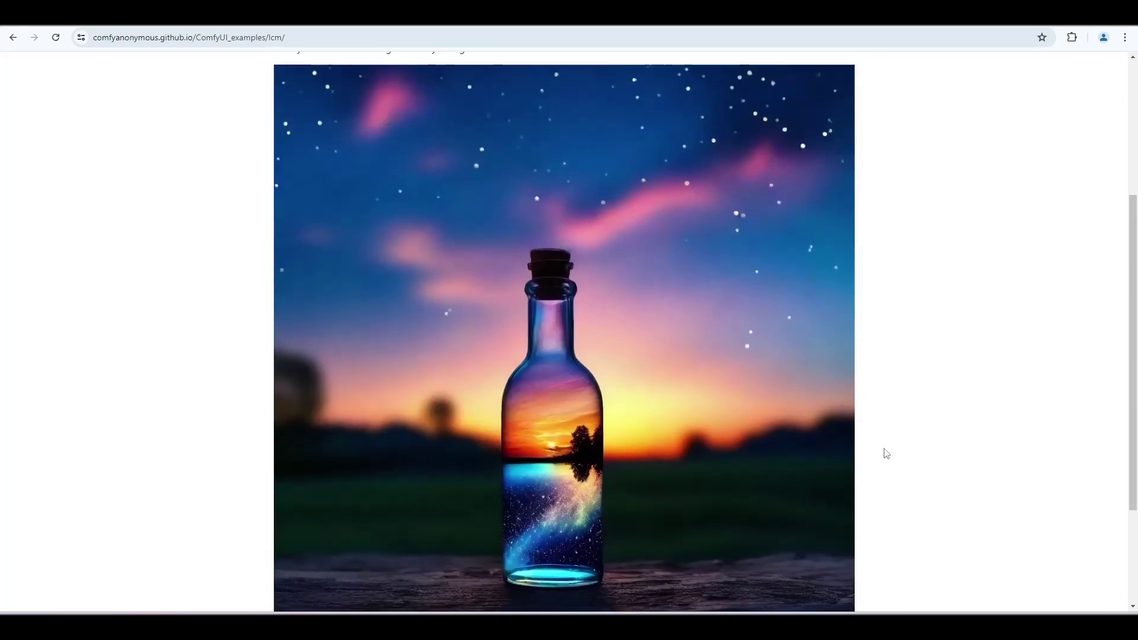
scroll(886, 453, "up", 1)
Drop the bottle image onto the canvas to load its LCM LoRA workflow and inspect Load Checkpoint.
left_click_drag(457, 368, 695, 402)
left_click_drag(191, 442, 378, 376)
scroll(273, 373, "up", 3)
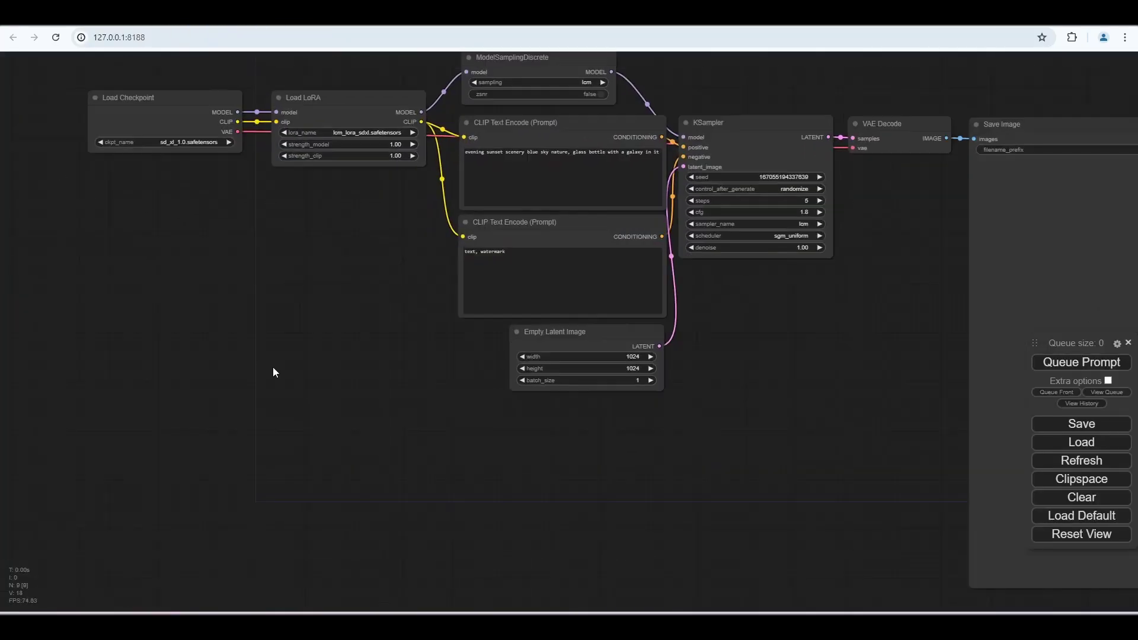
left_click_drag(310, 353, 199, 431)
left_click_drag(769, 432, 863, 447)
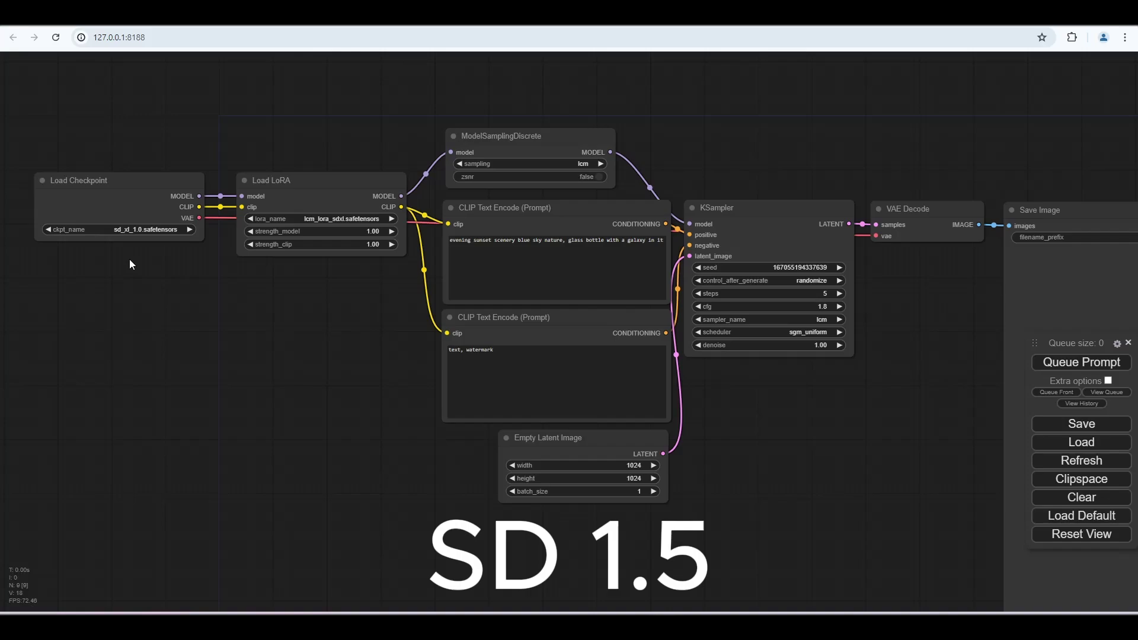
left_click(144, 230)
left_click(174, 341)
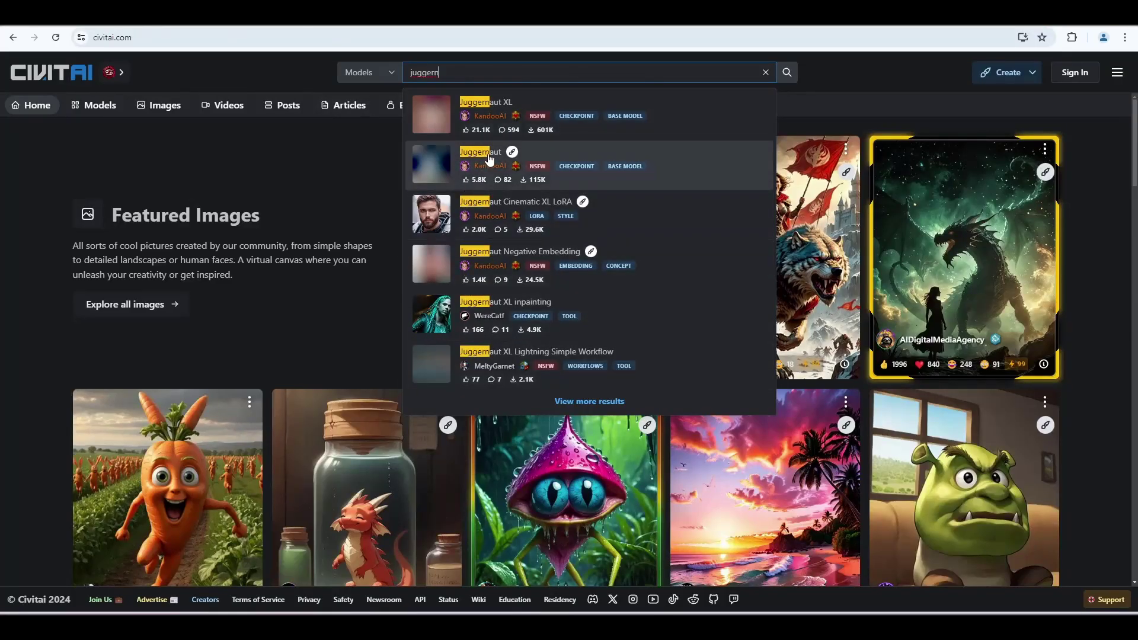
Open the Juggernaut model page on Civitai and browse its example images.
left_click(403, 209)
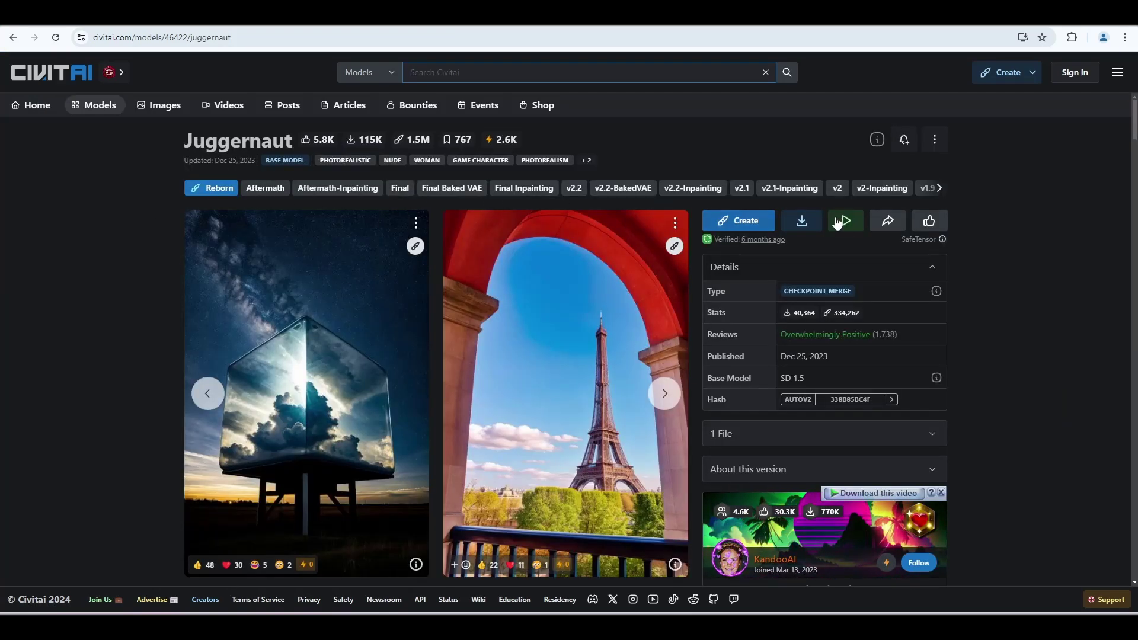
left_click(666, 395)
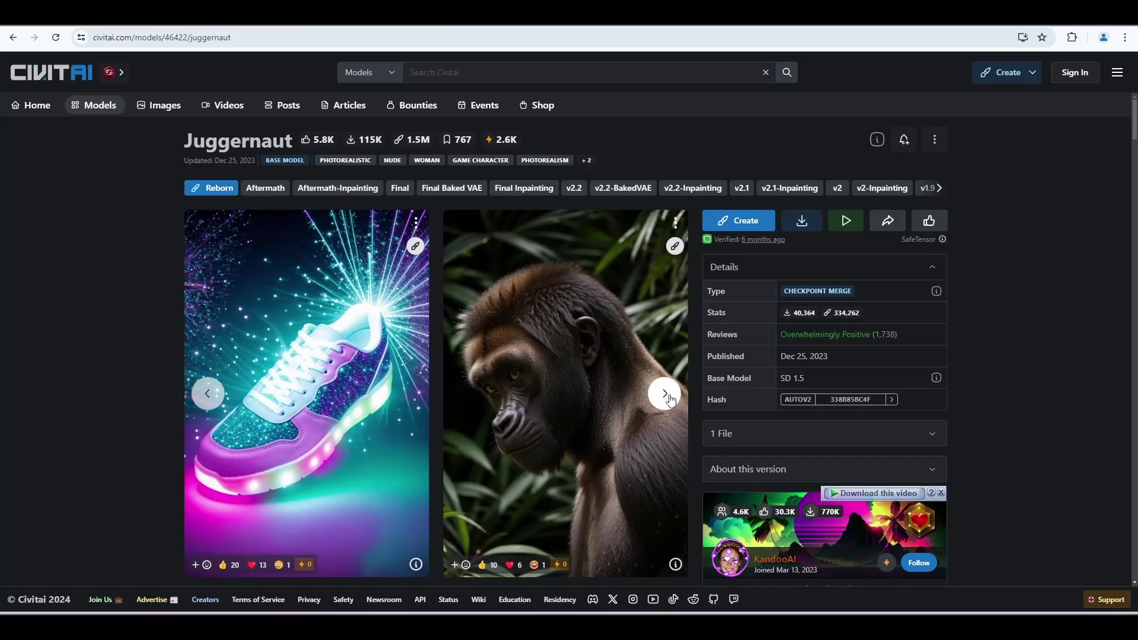
left_click(668, 397)
left_click(666, 395)
left_click(666, 395)
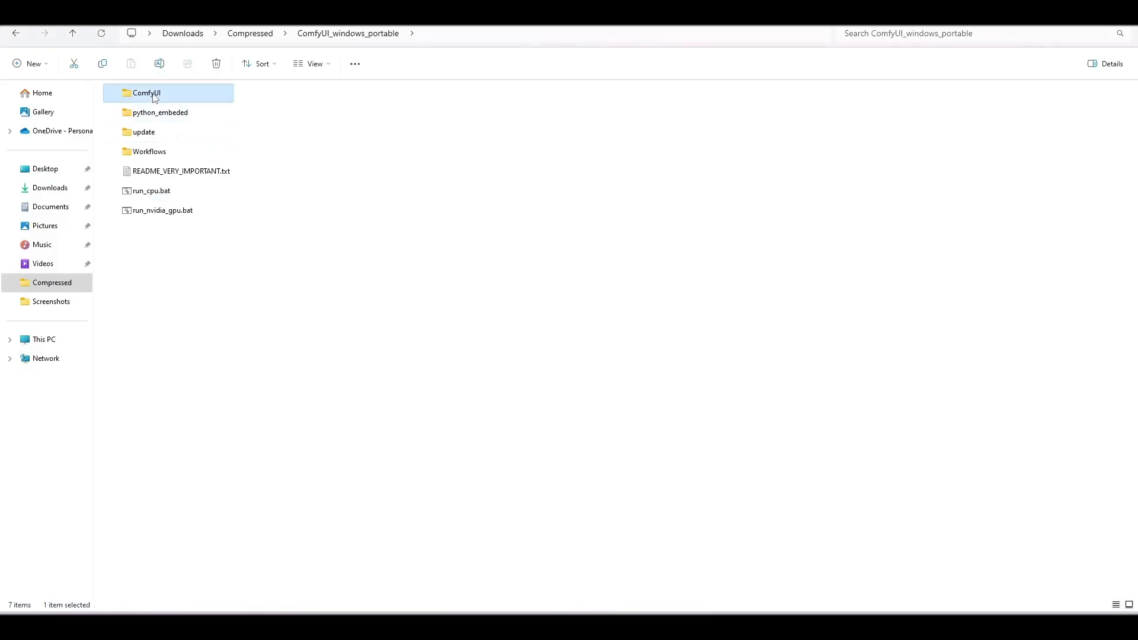
Confirm juggernaut_reborn.safetensors is in ComfyUI\models\checkpoints.
double_click(144, 92)
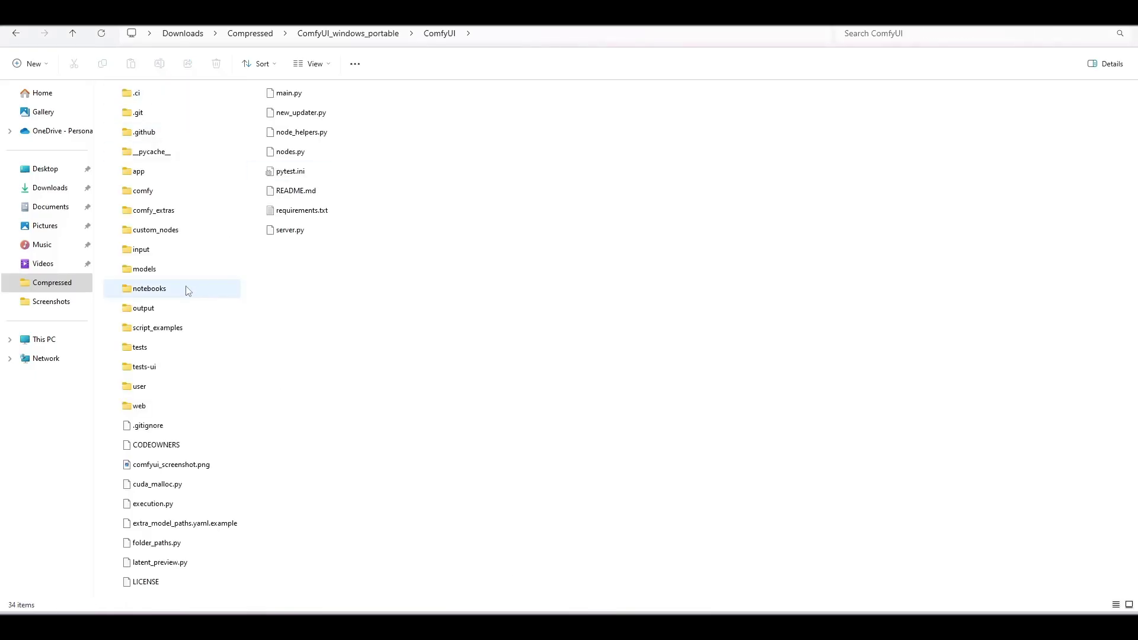
double_click(145, 269)
double_click(145, 93)
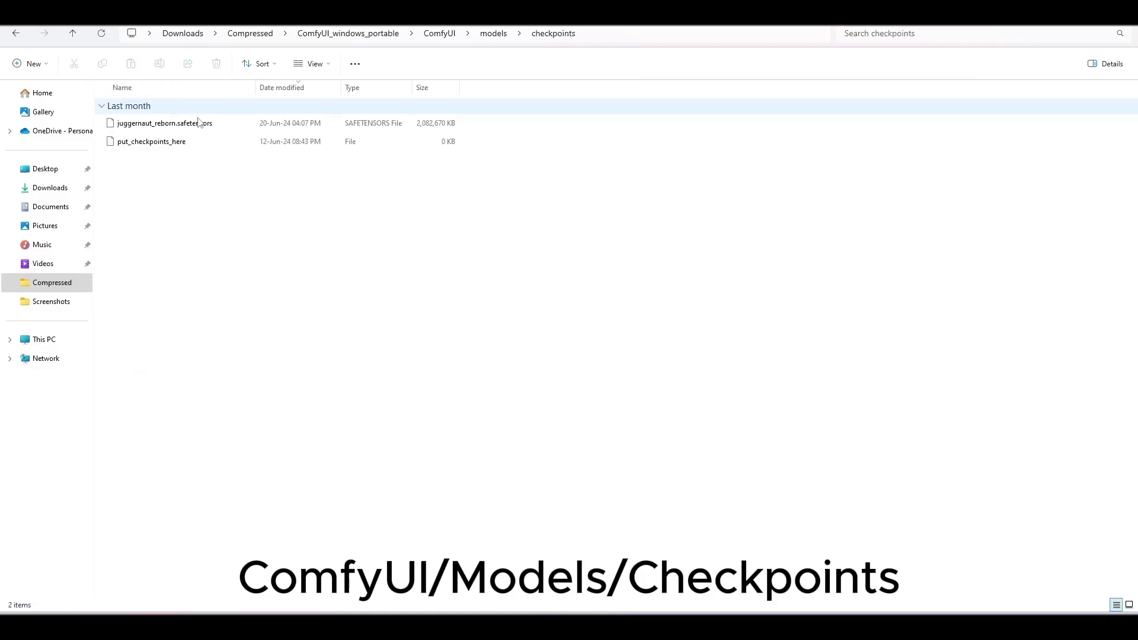
left_click(146, 123)
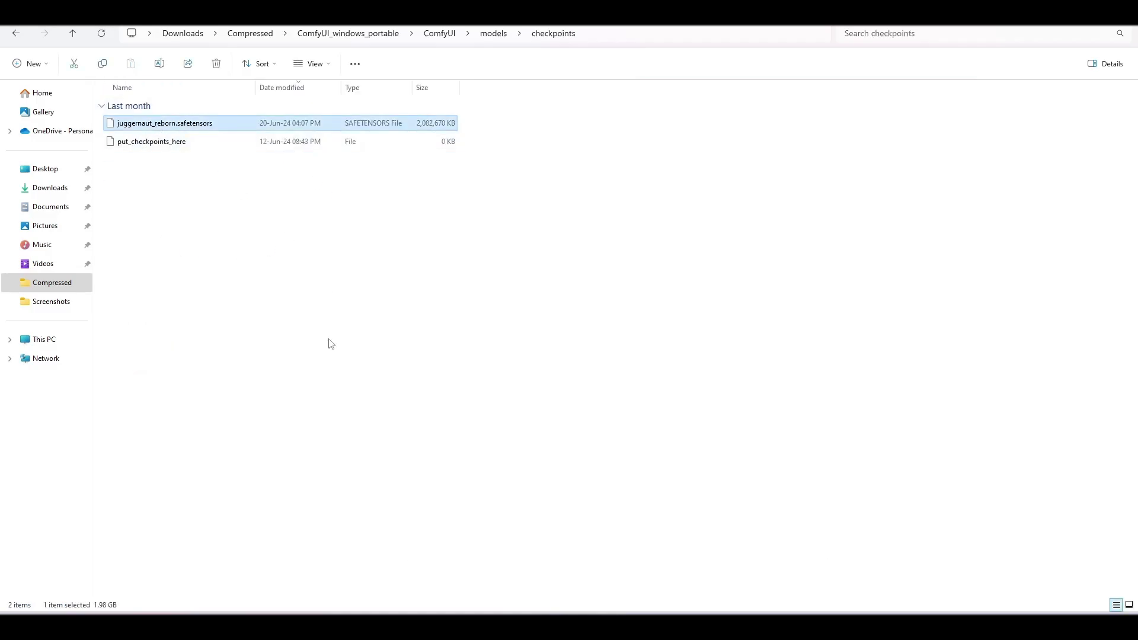
left_click(442, 397)
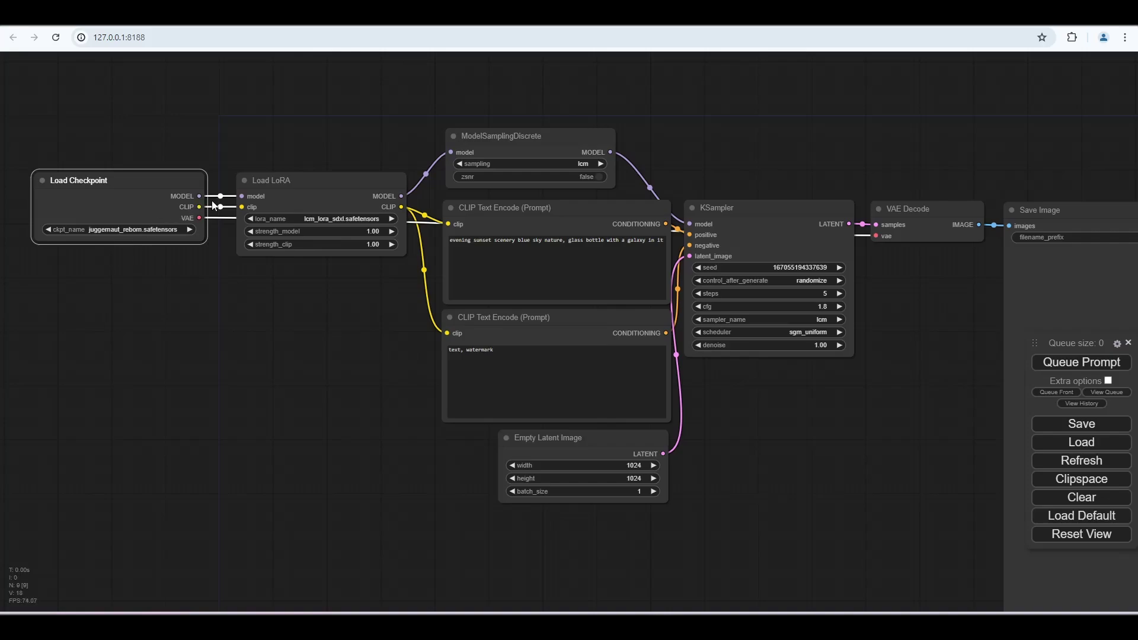
Follow the LCM LoRA link to Hugging Face's latent-consistency org and list lcm-lora-sdv1-5's files.
left_click(28, 40)
scroll(586, 171, "up", 3)
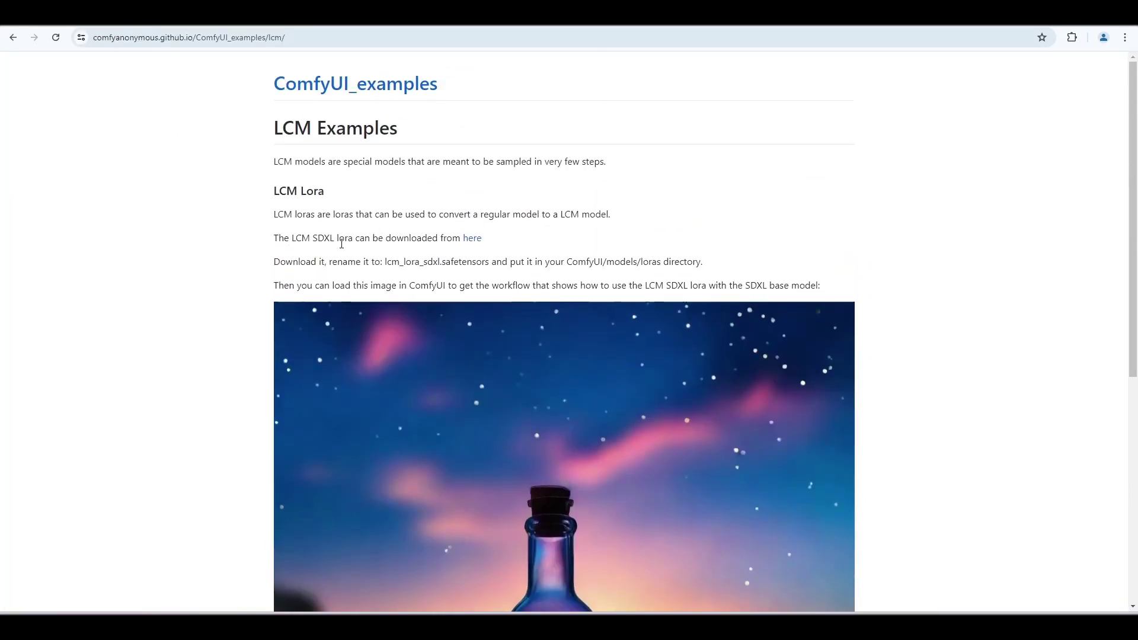
left_click(472, 240)
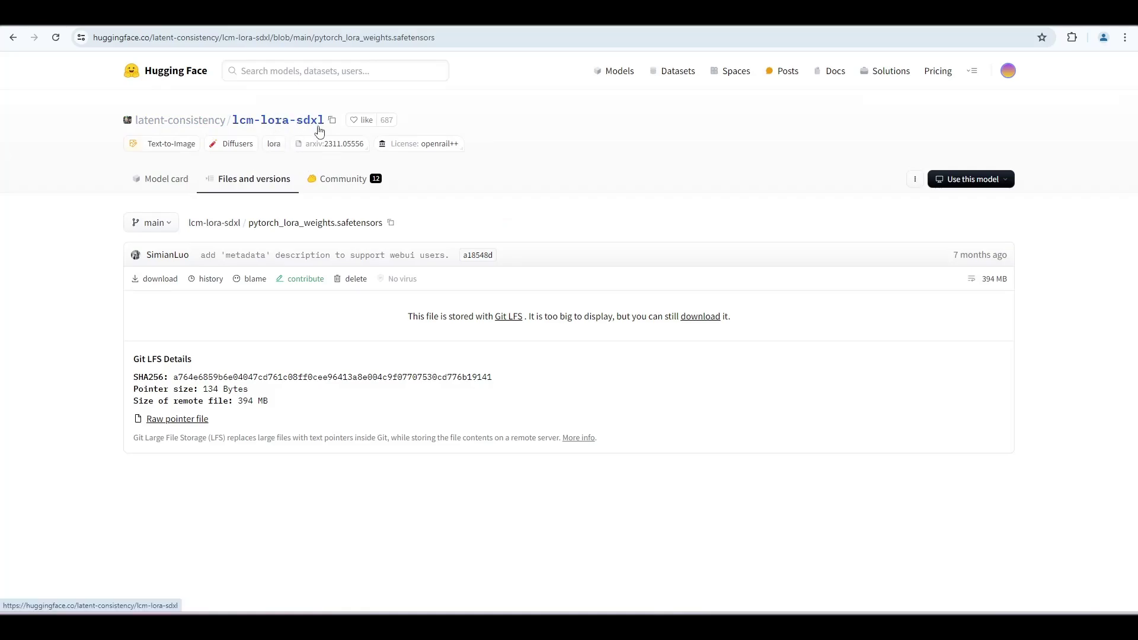
left_click(198, 121)
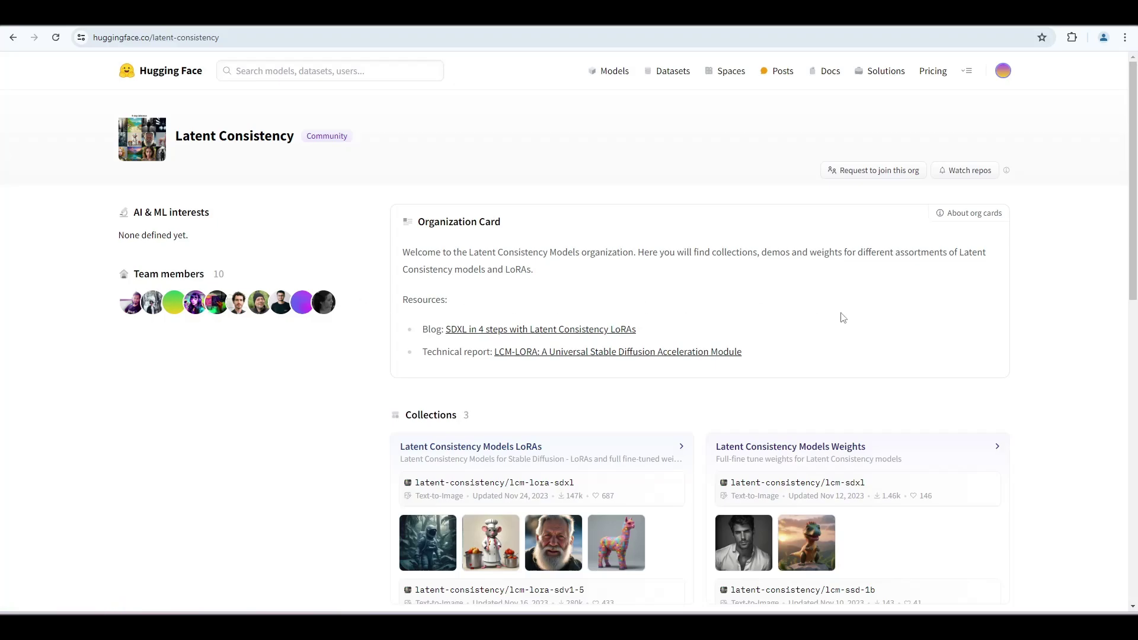
scroll(842, 318, "down", 1)
scroll(842, 318, "down", 3)
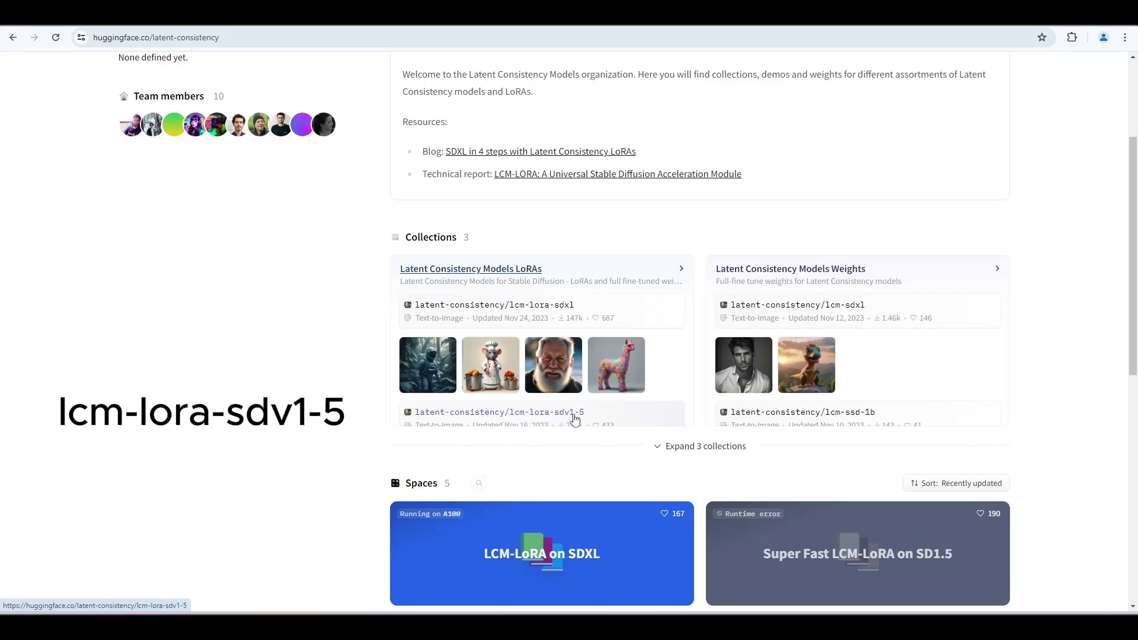
left_click(552, 417)
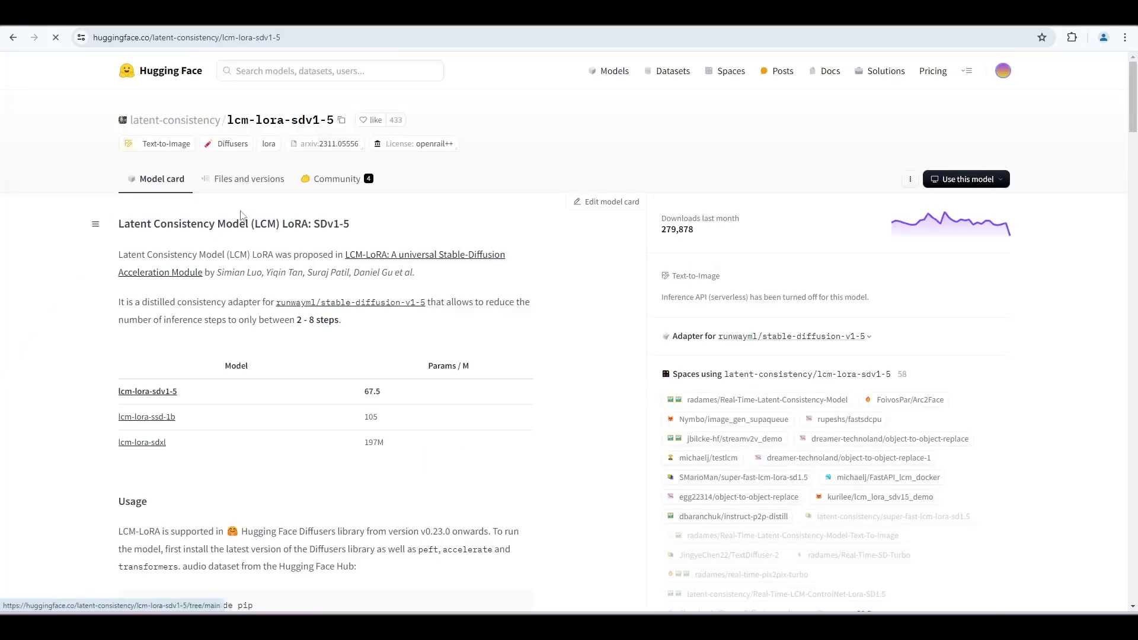
left_click(243, 179)
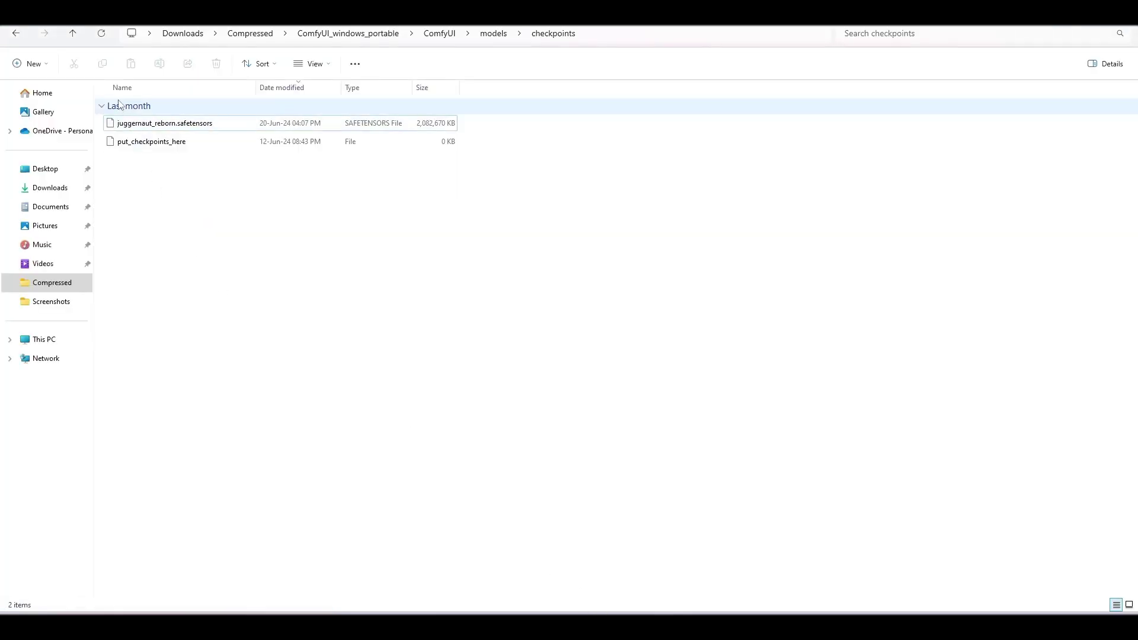
Check LCM_LoRa.safetensors in ComfyUI\models\loras, leaving its name unchanged.
left_click(72, 35)
left_click(382, 323)
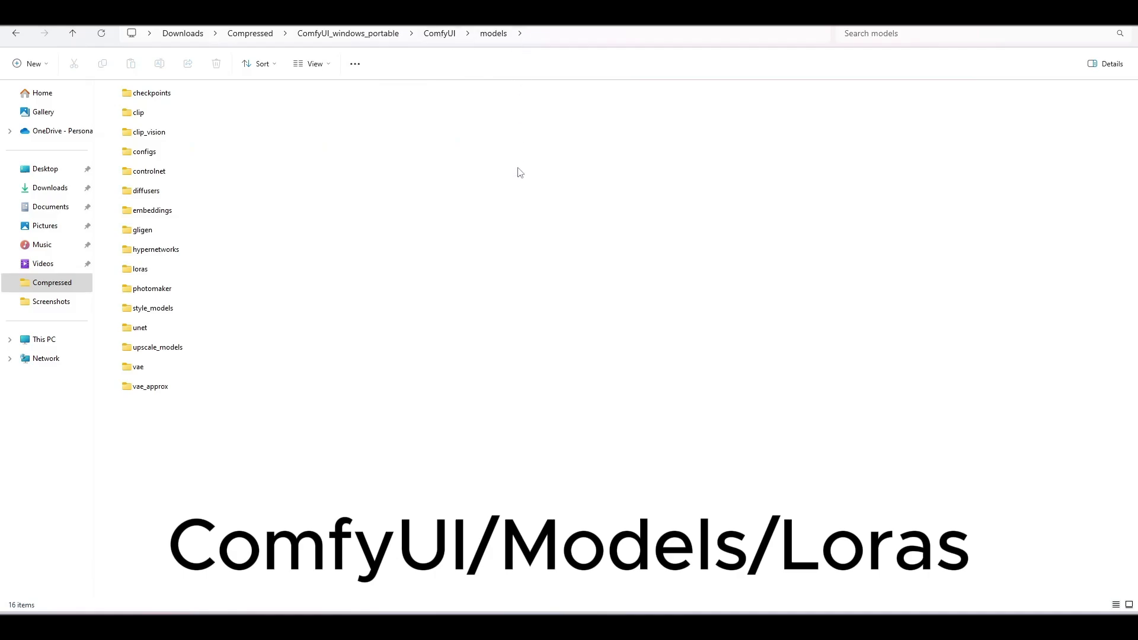
double_click(146, 270)
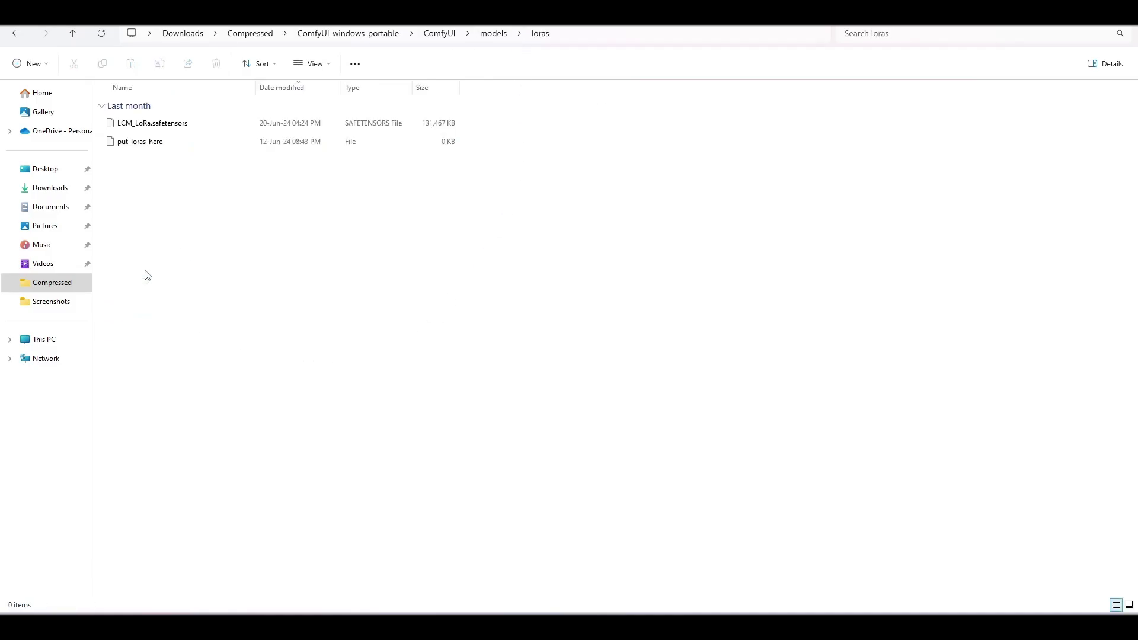
left_click(140, 127)
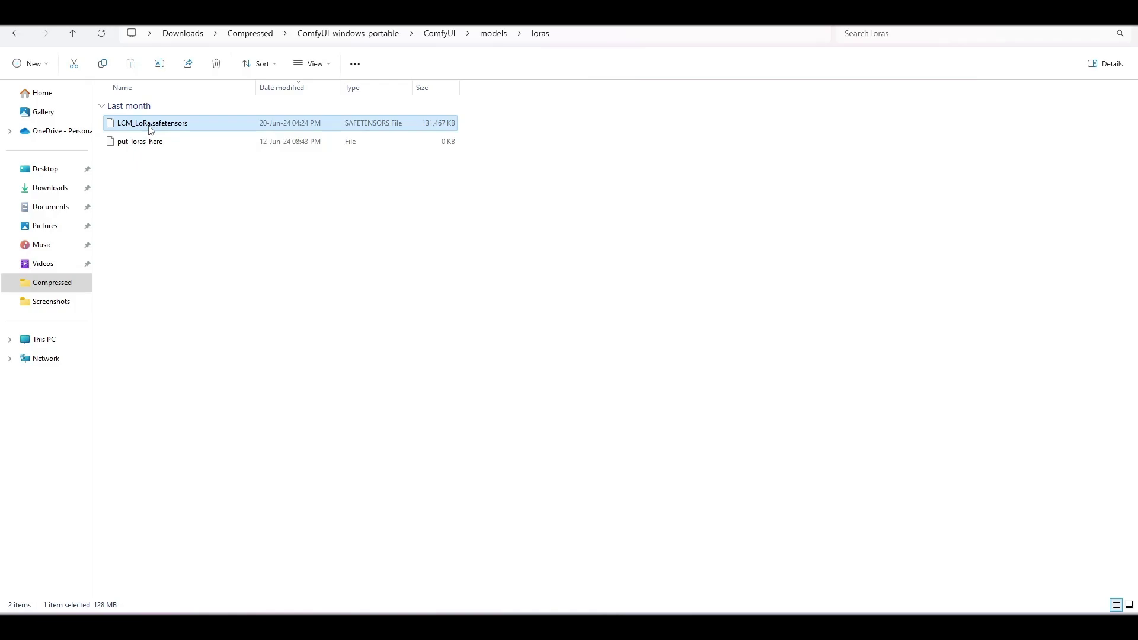
key("F2")
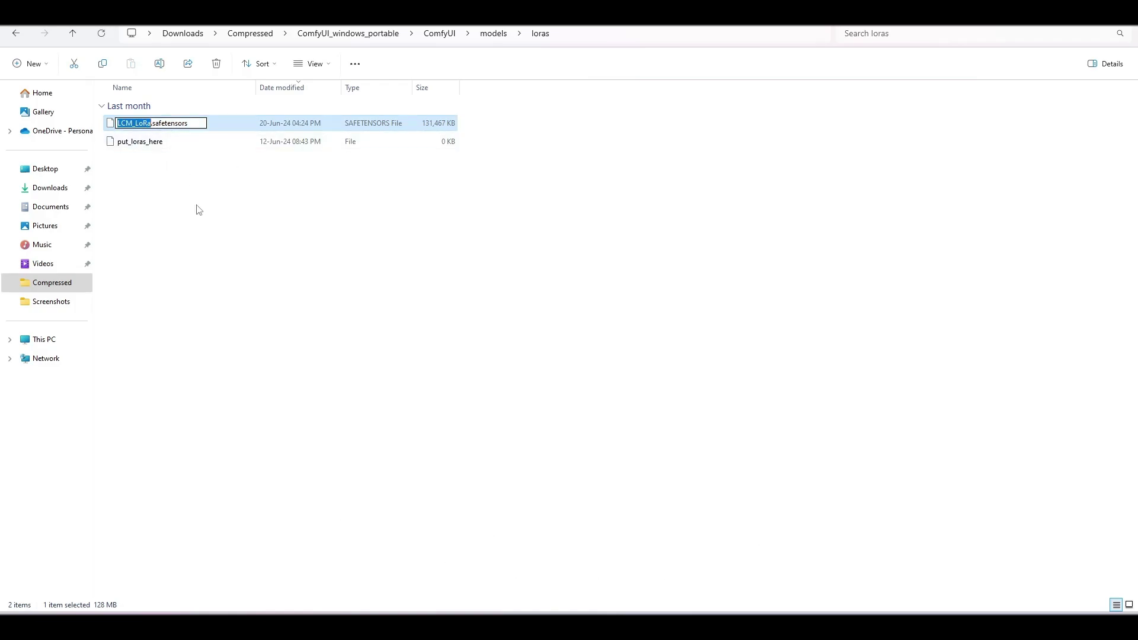
left_click(204, 238)
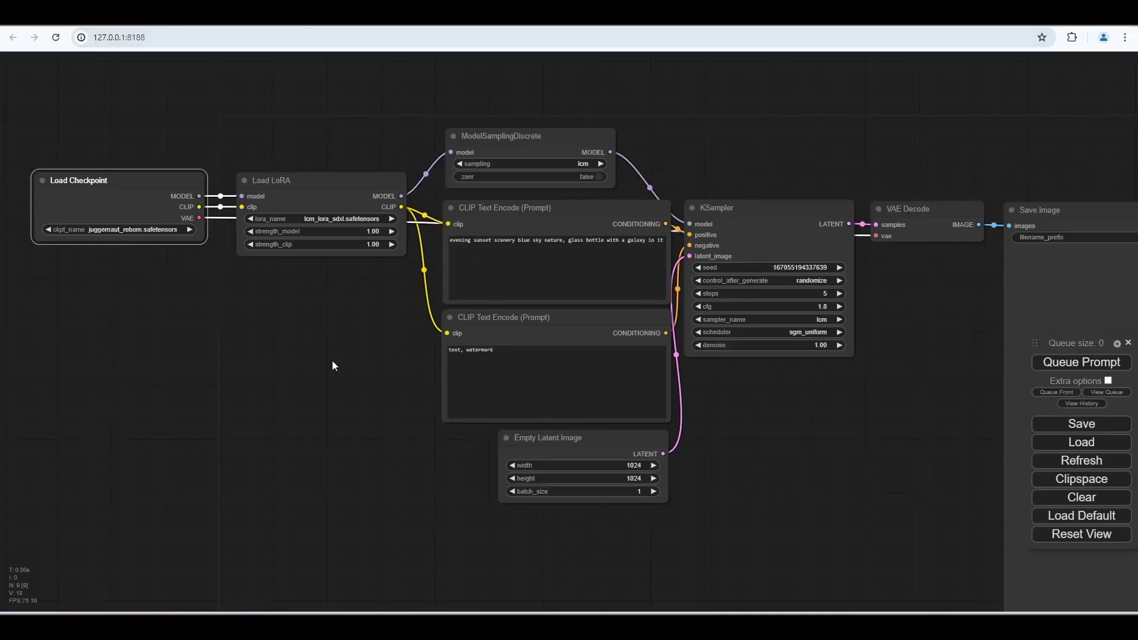
Choose LCM_LoRa.safetensors as the Load LoRA node's lora_name.
left_click(332, 361)
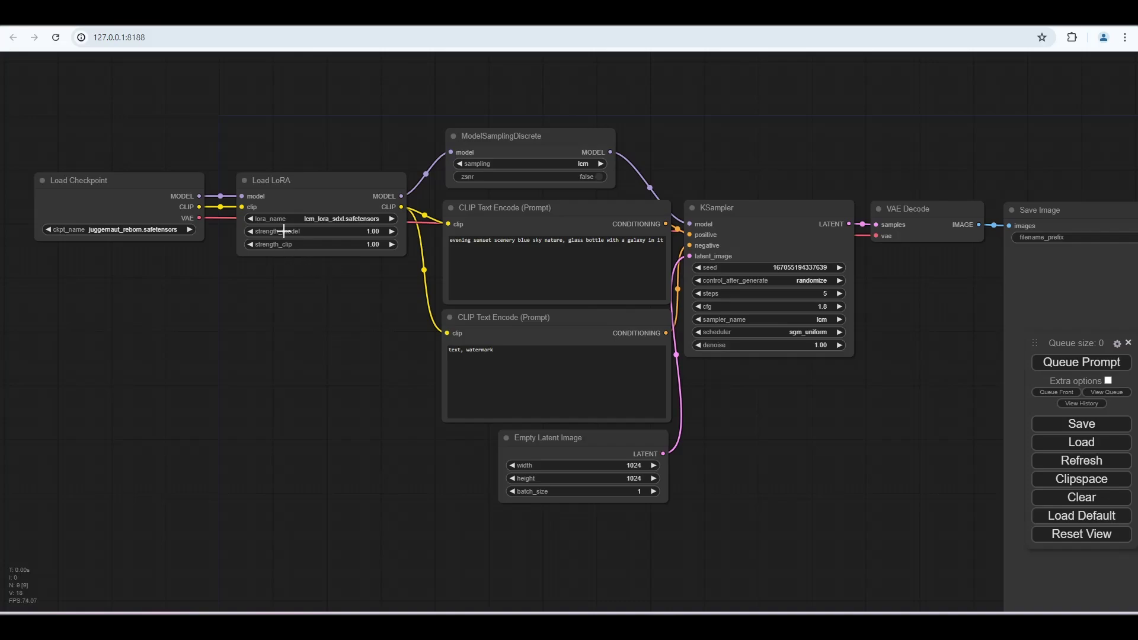
left_click(328, 220)
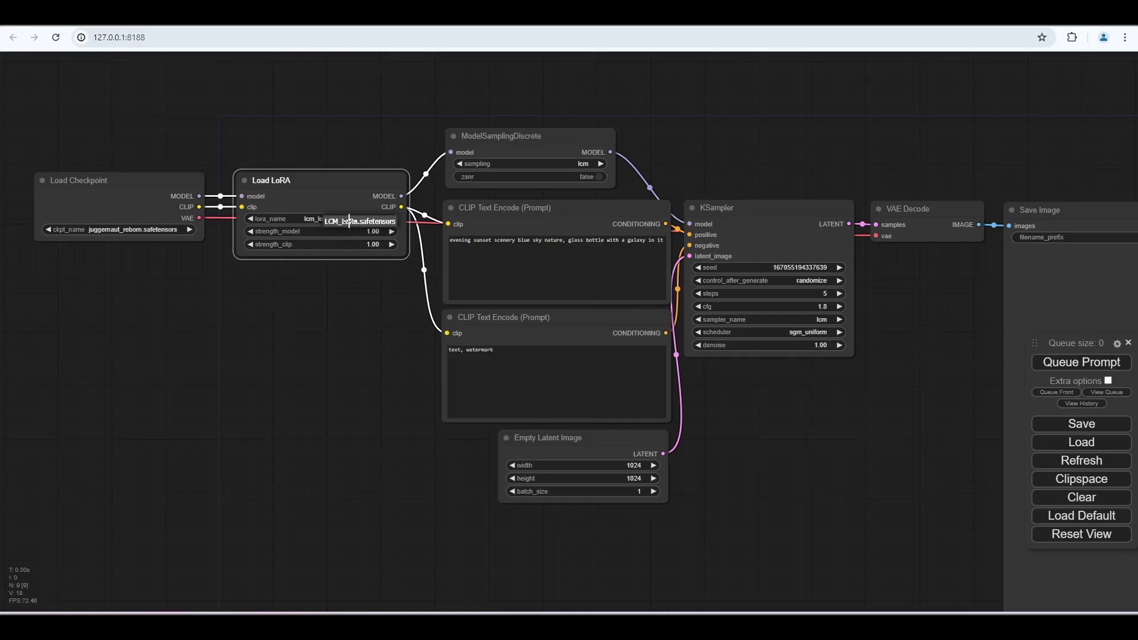
left_click(350, 222)
Verify the juggernaut_reborn checkpoint and LoRA choice, then review KSampler and Empty Latent Image.
scroll(345, 332, "up", 4)
scroll(345, 332, "down", 4)
scroll(176, 328, "up", 6)
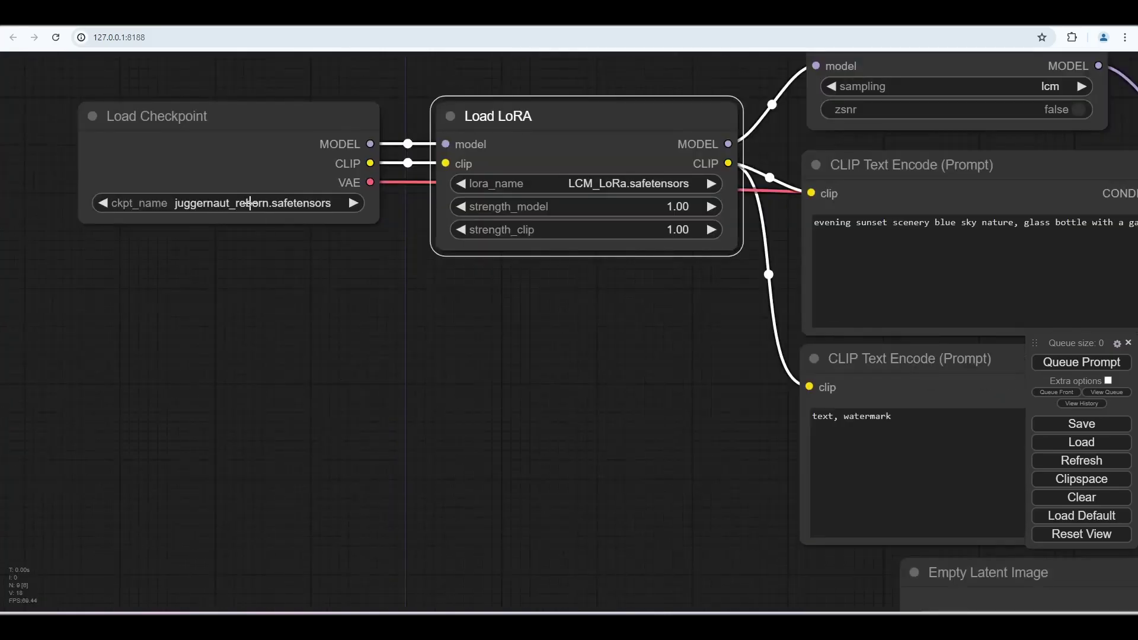
left_click(255, 204)
left_click(629, 184)
scroll(358, 397, "down", 6)
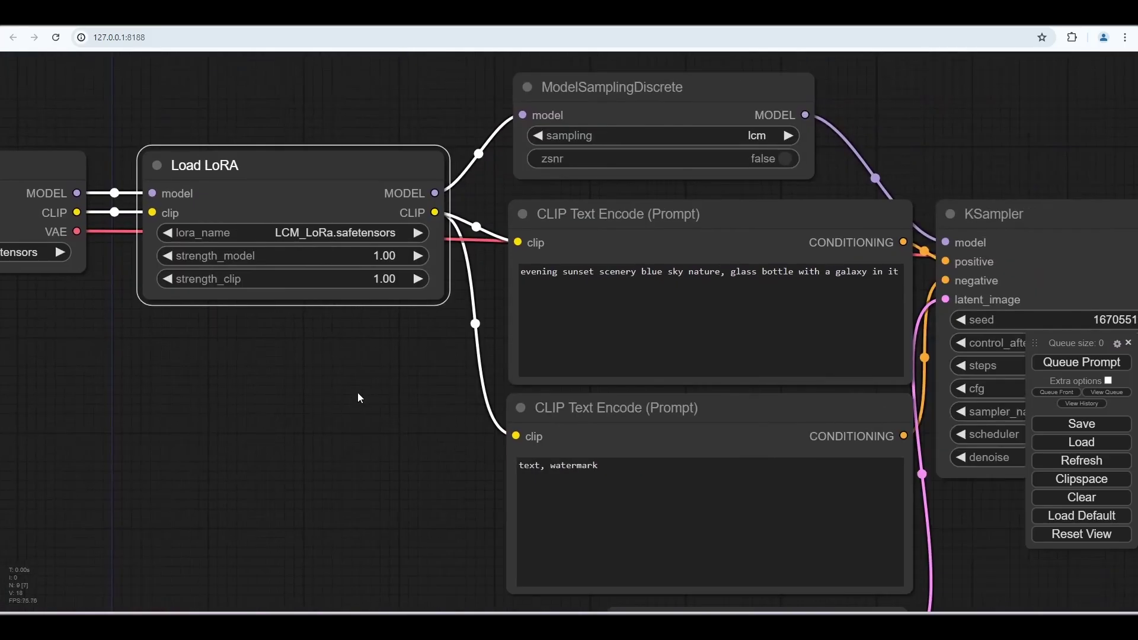
left_click_drag(788, 195, 579, 168)
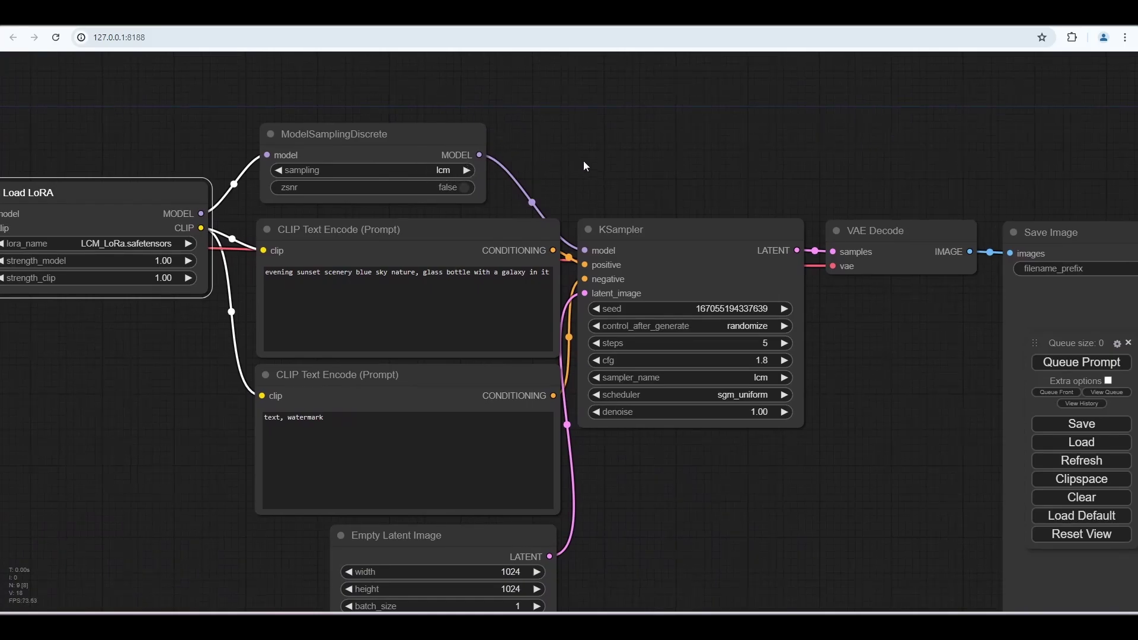
left_click_drag(583, 162, 599, 97)
left_click_drag(726, 472, 700, 334)
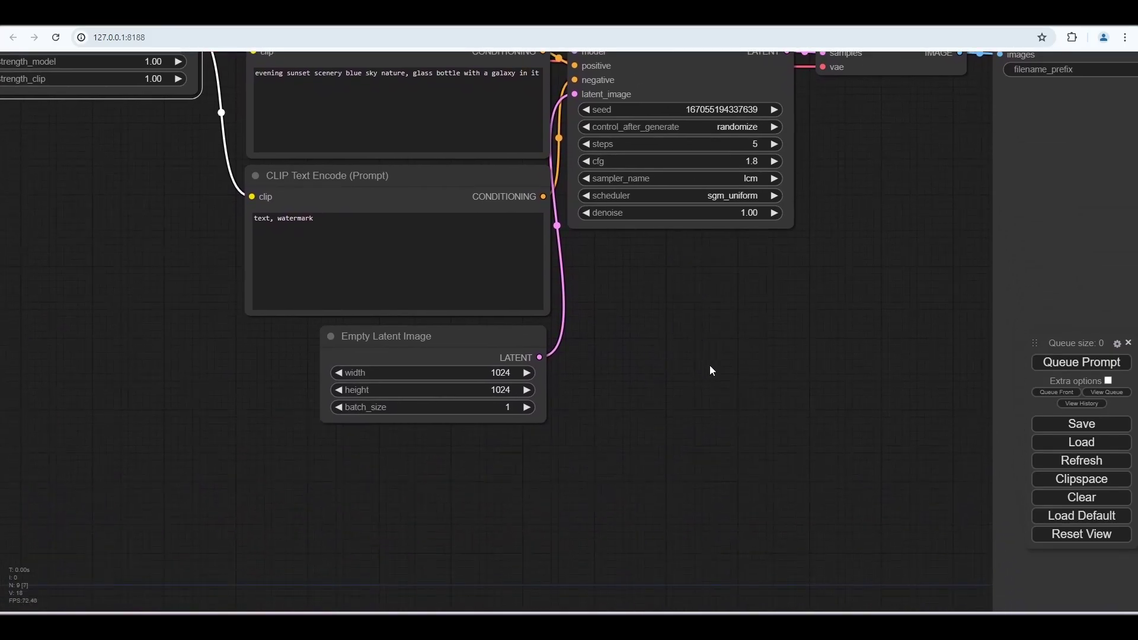
Set the Empty Latent Image width and height to 512 each.
left_click(499, 374)
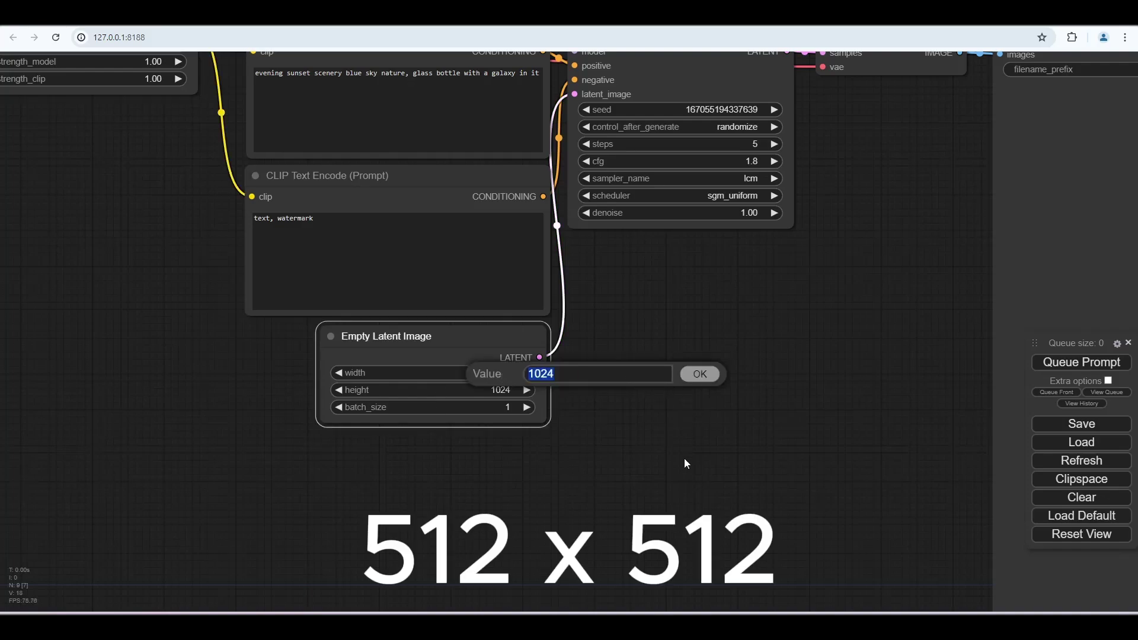
type("512")
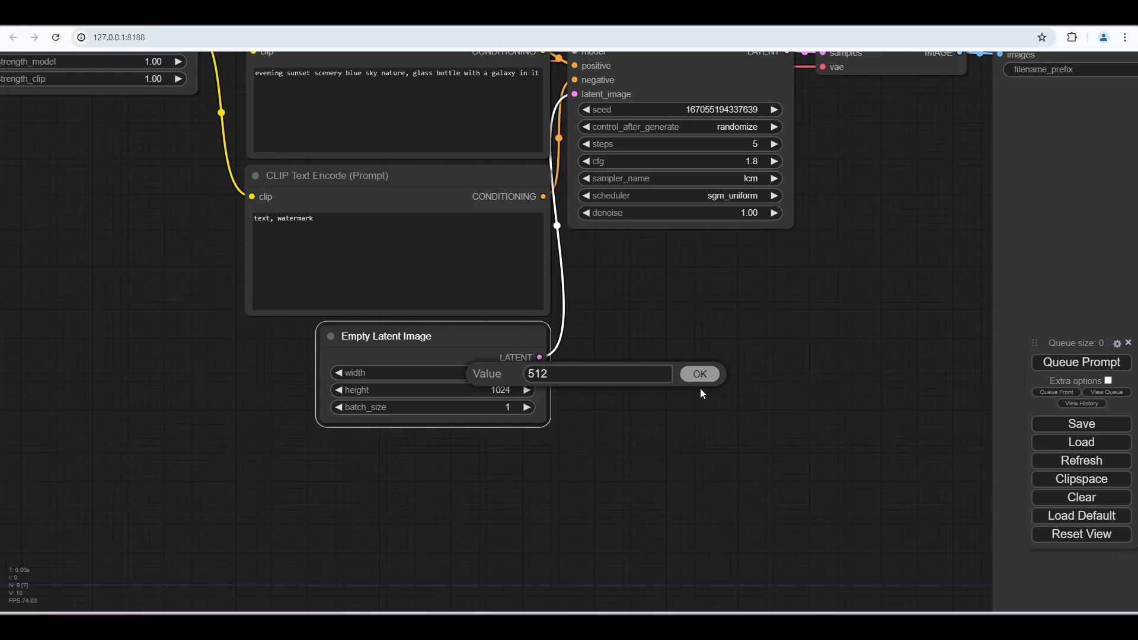
left_click(690, 380)
left_click(501, 395)
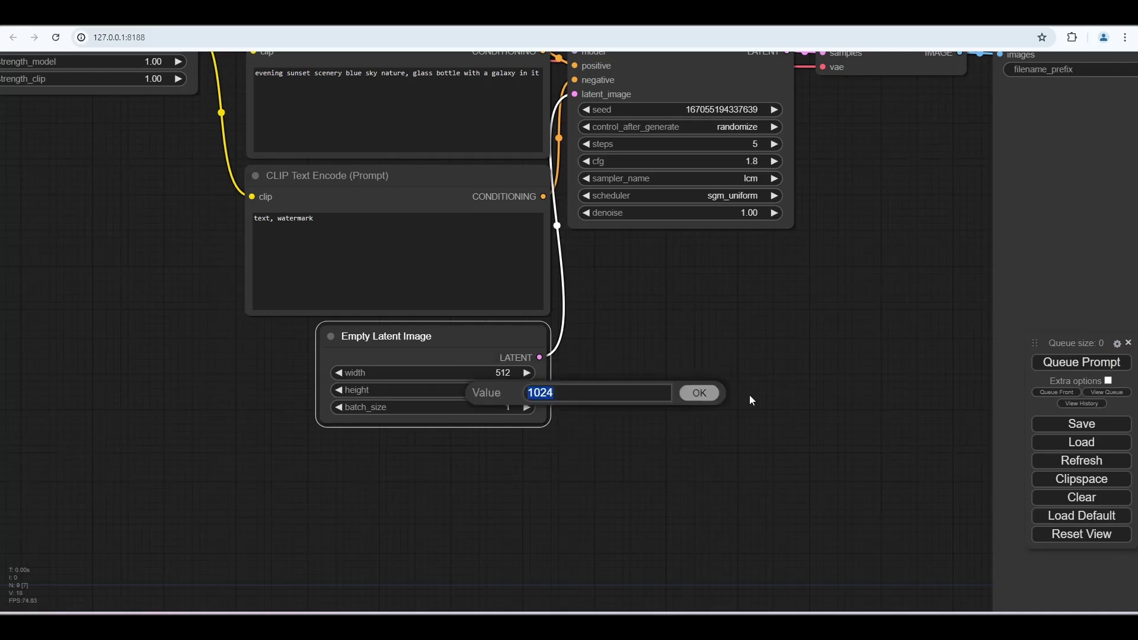
type("512")
left_click(699, 395)
left_click_drag(726, 396, 710, 538)
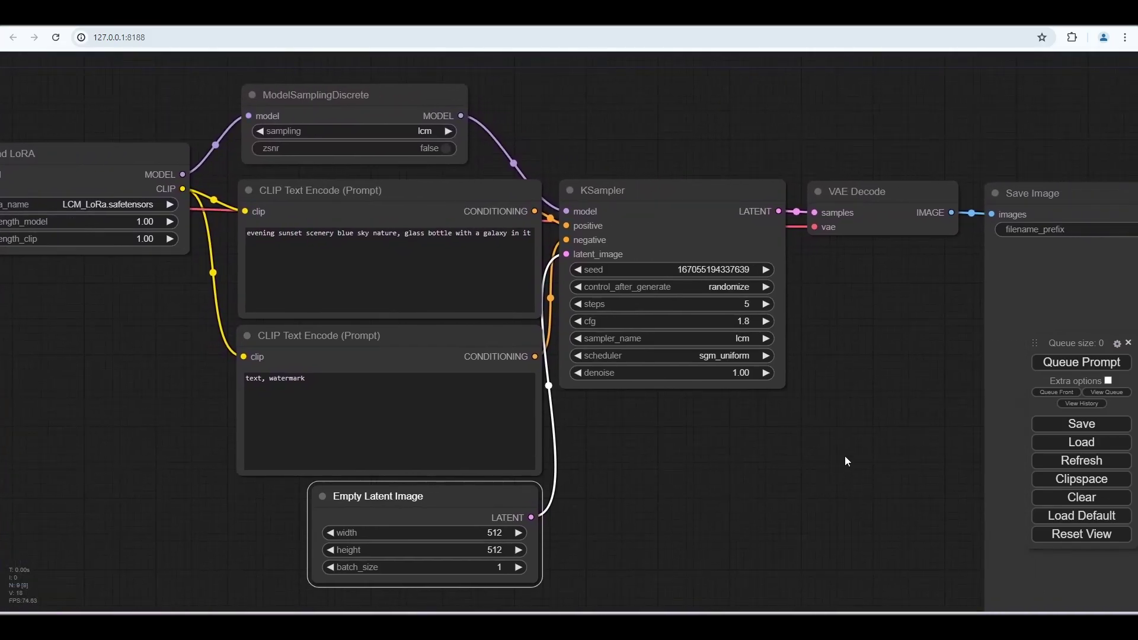
left_click_drag(844, 457, 676, 413)
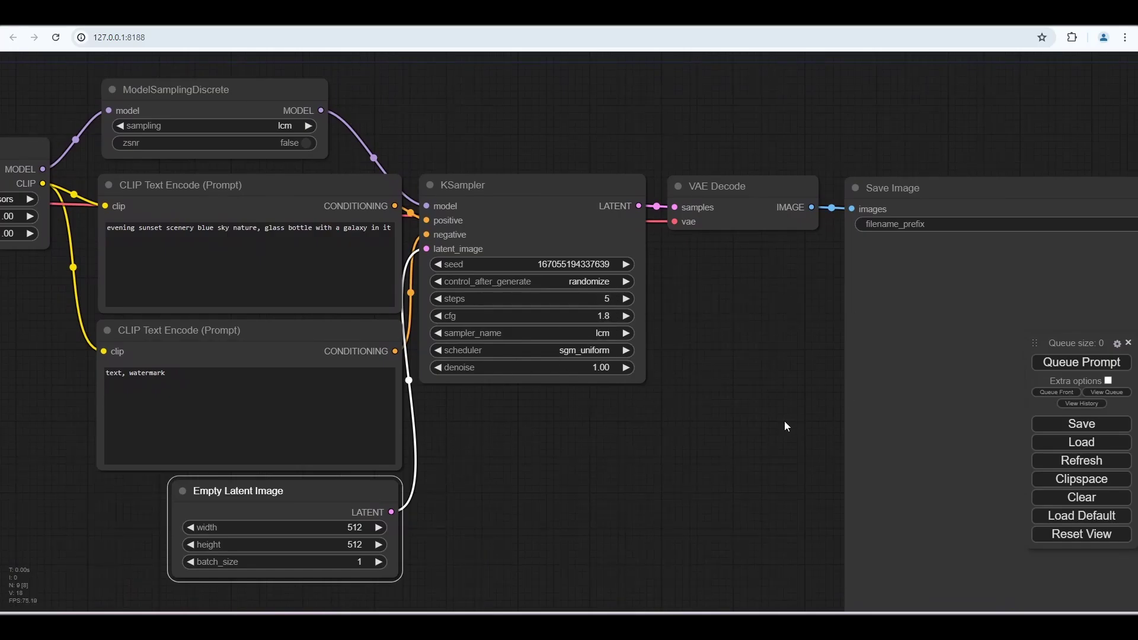
scroll(786, 425, "down", 2)
scroll(120, 349, "up", 5)
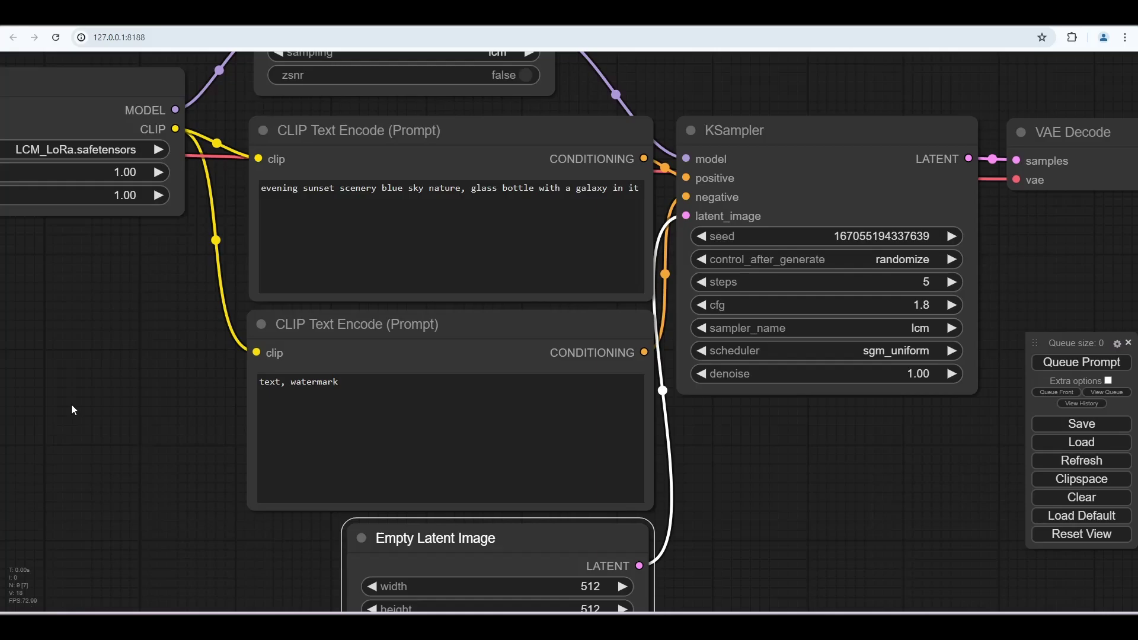
scroll(88, 400, "down", 2)
left_click_drag(95, 400, 406, 380)
scroll(500, 429, "down", 2)
left_click_drag(817, 456, 549, 338)
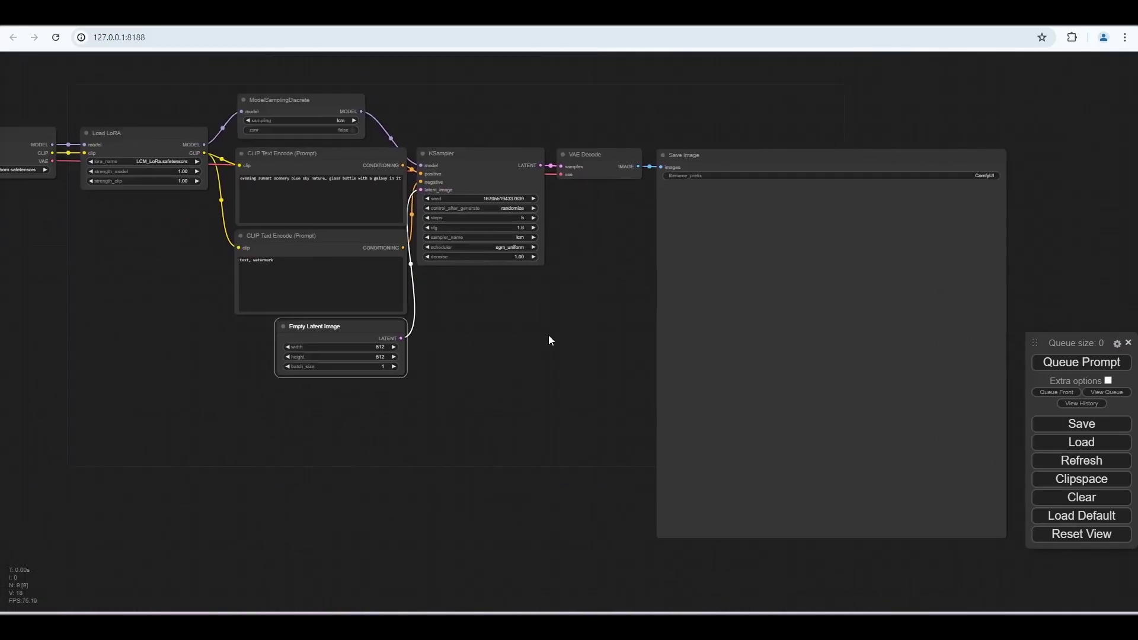
scroll(582, 333, "down", 2)
Queue the prompt and, once the galaxy-jar sunset image renders, hide the console.
left_click(1081, 362)
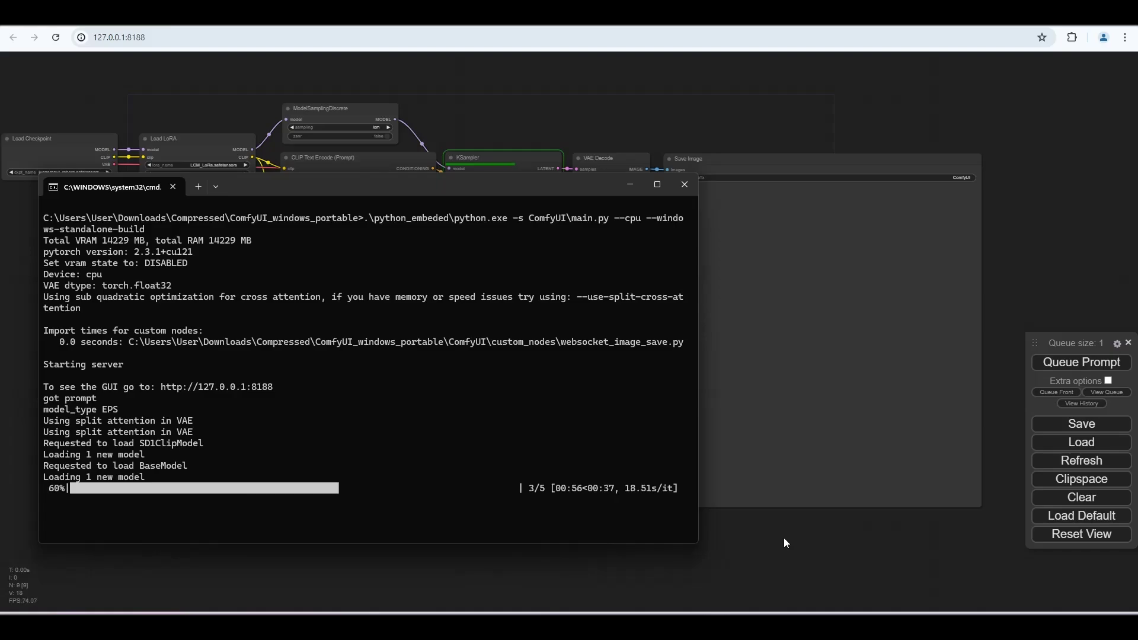
left_click(714, 614)
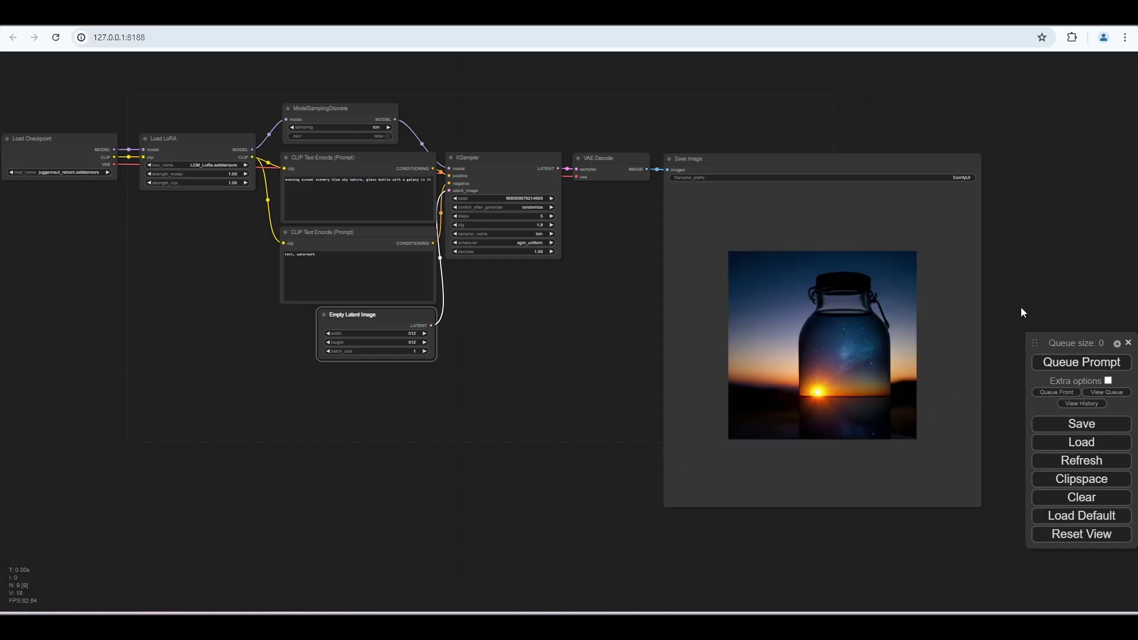
scroll(1021, 307, "up", 6)
scroll(936, 321, "up", 5)
left_click_drag(953, 362, 1075, 107)
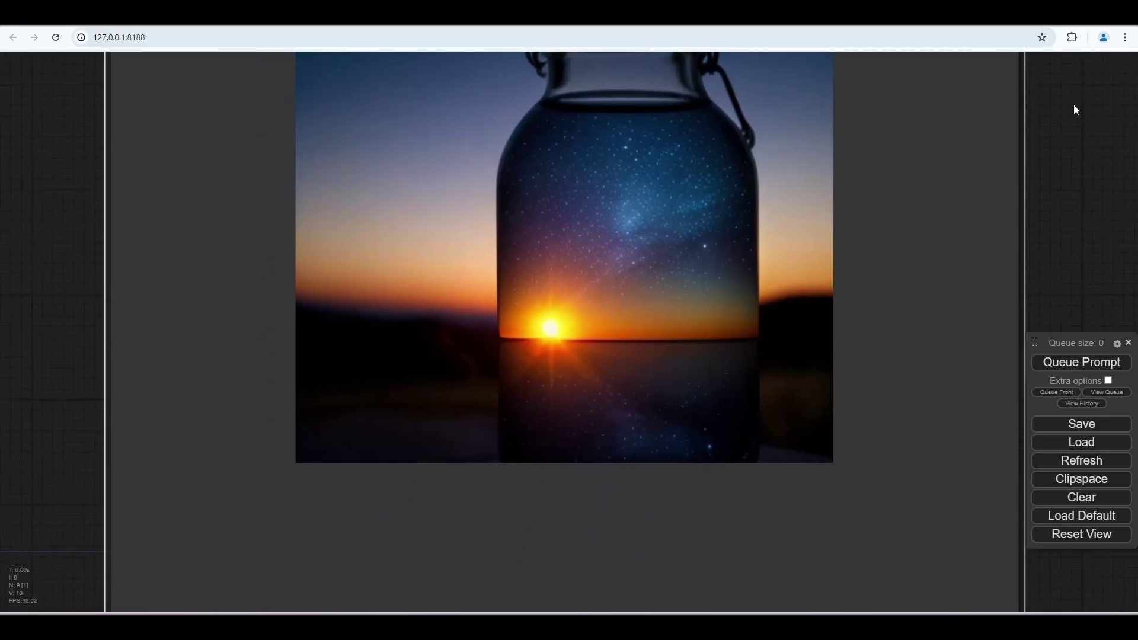
scroll(1076, 122, "down", 4)
left_click_drag(1044, 185, 949, 322)
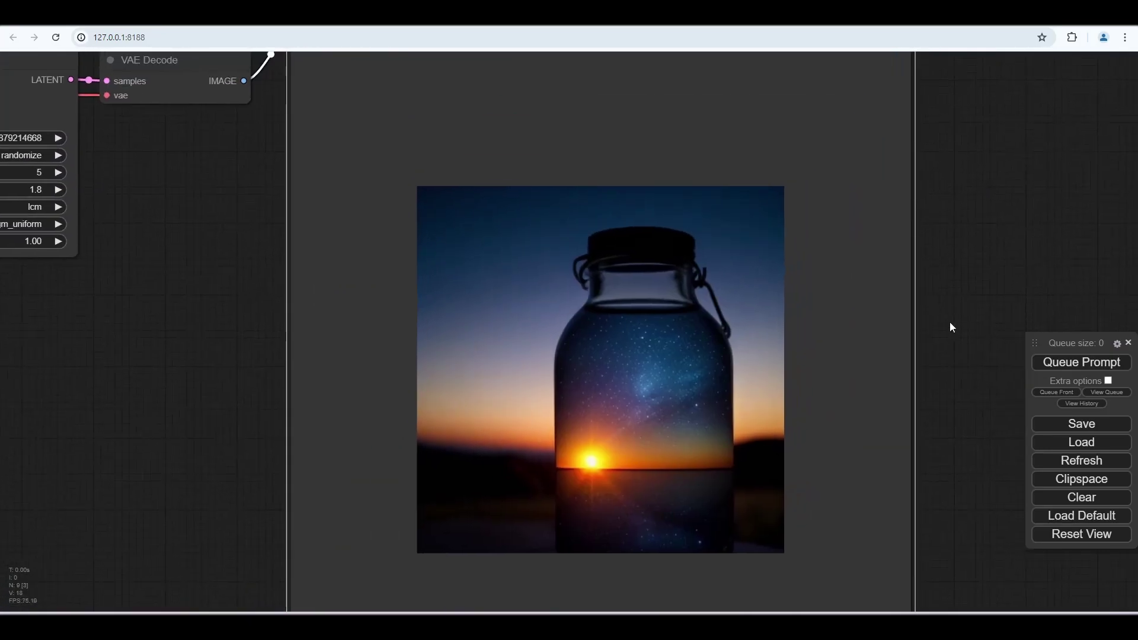
scroll(949, 322, "down", 5)
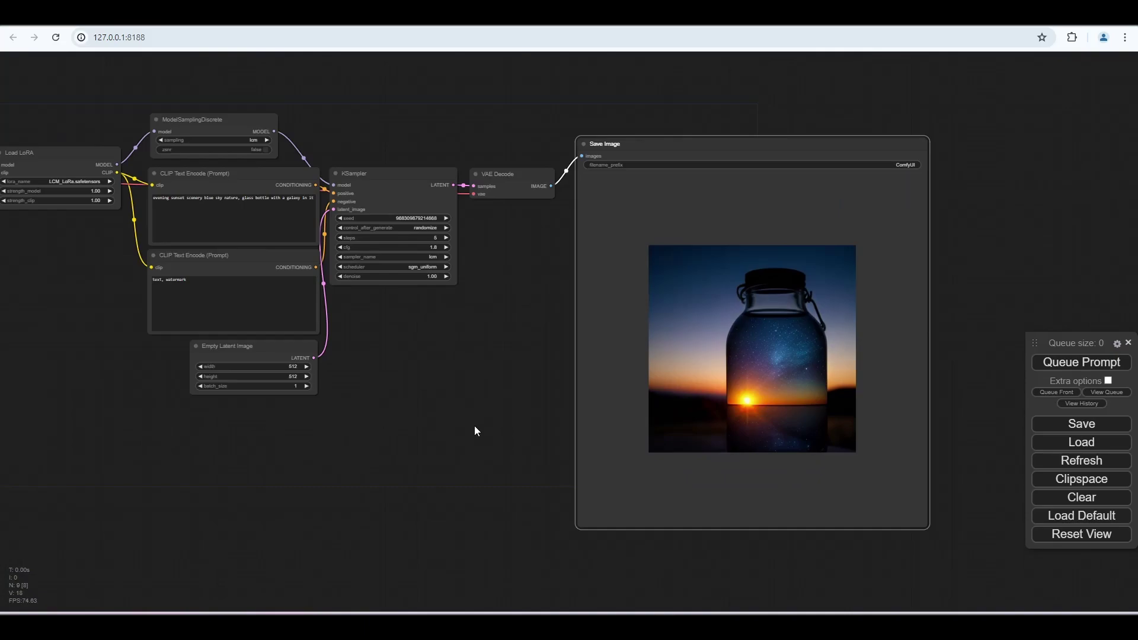
scroll(474, 428, "down", 2)
scroll(350, 447, "down", 1)
left_click_drag(350, 446, 750, 511)
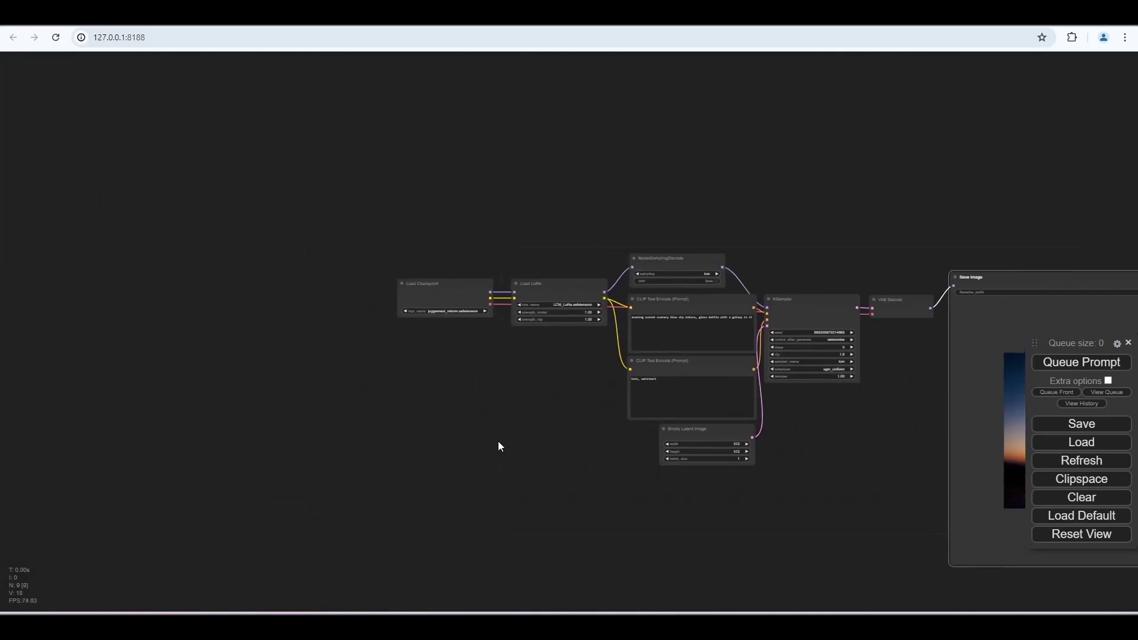
left_click_drag(498, 442, 303, 345)
scroll(361, 365, "up", 2)
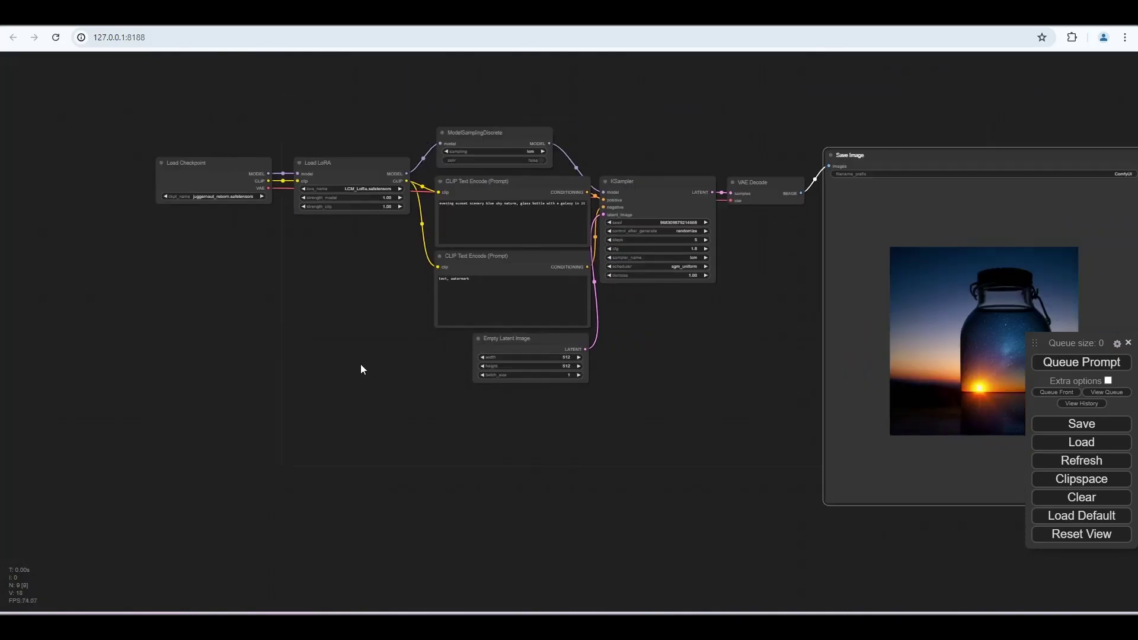
scroll(409, 380, "up", 4)
left_click_drag(395, 358, 307, 438)
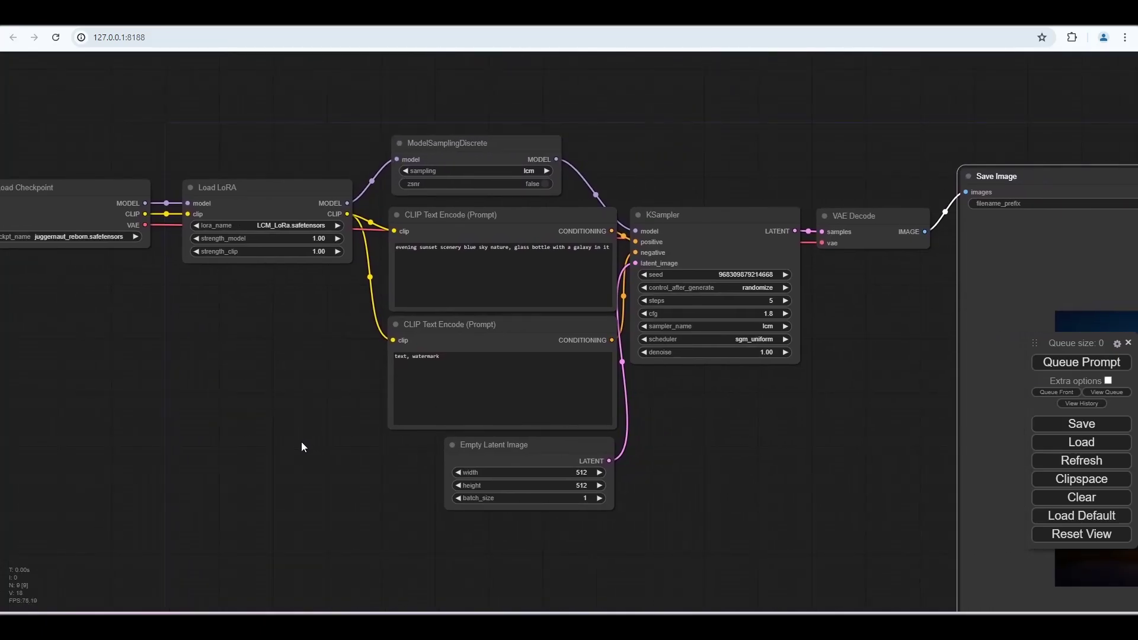
left_click_drag(303, 446, 313, 441)
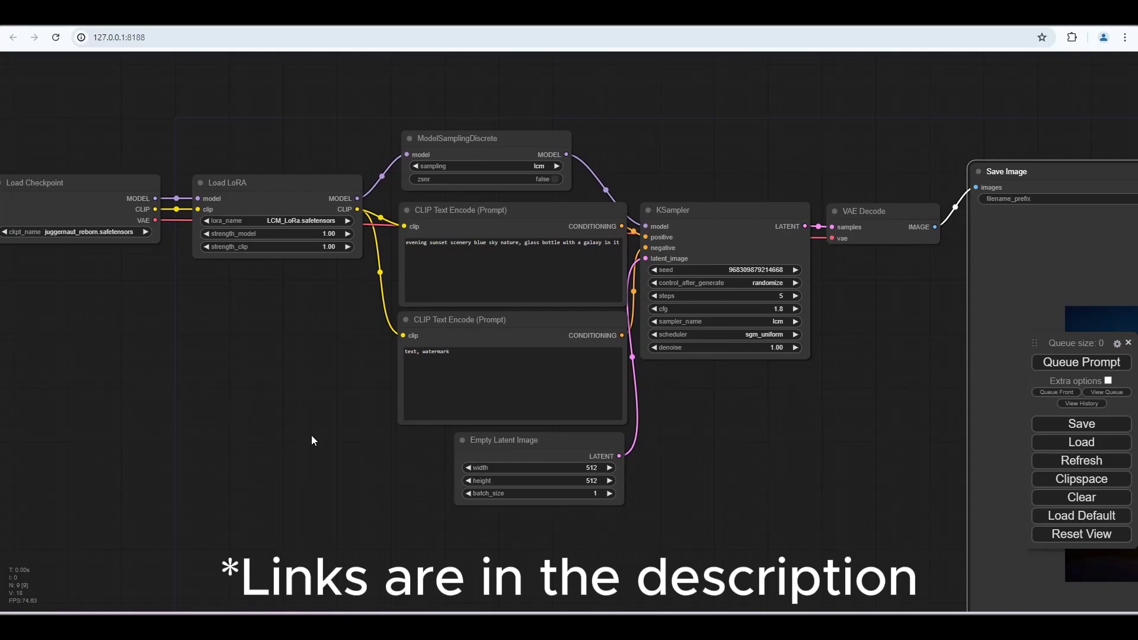